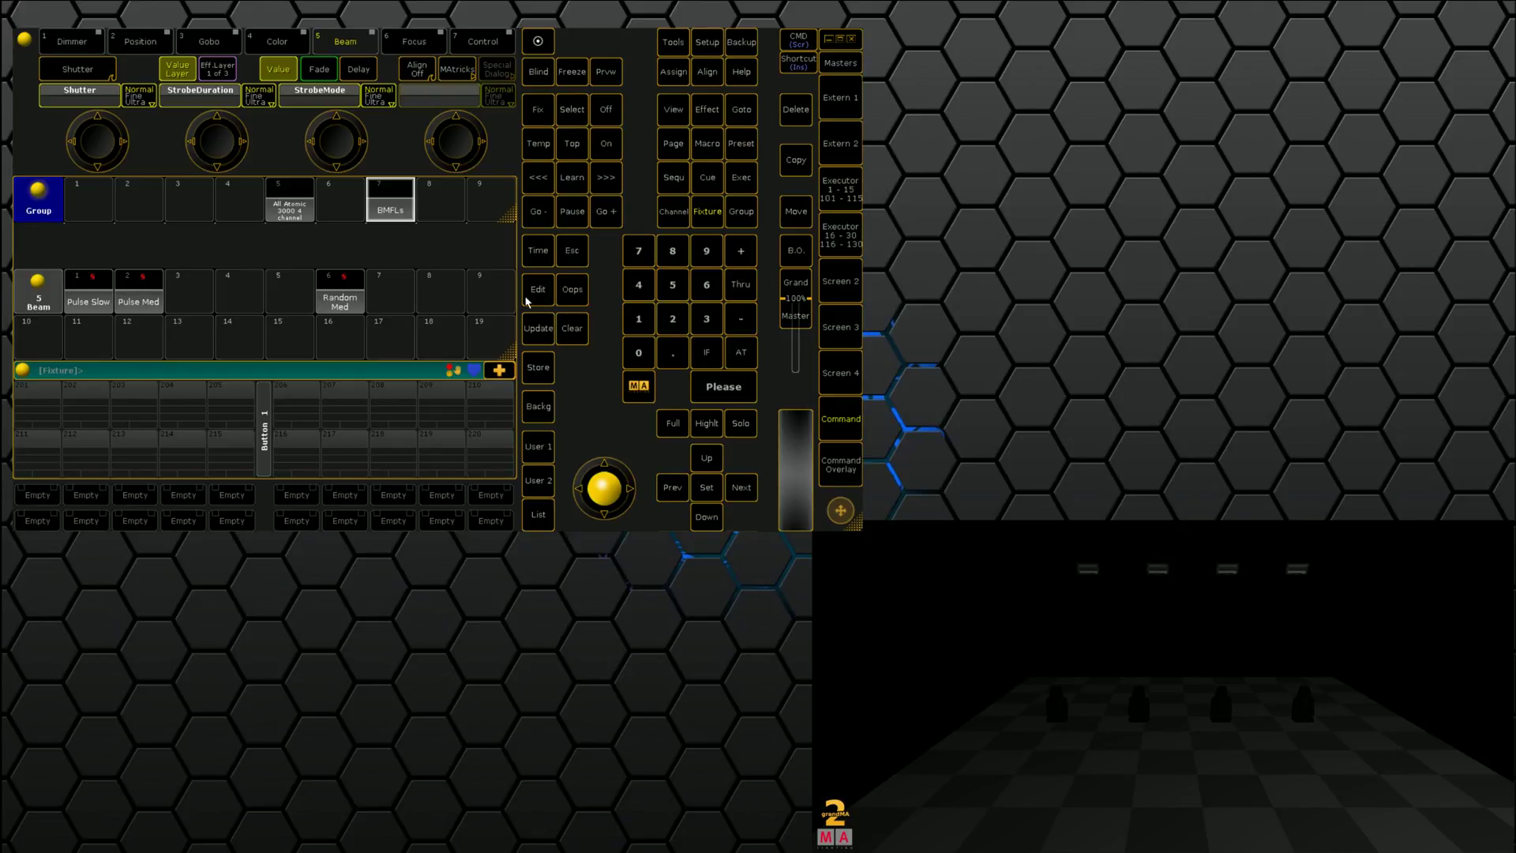
Bring the Atomics to full, preview Pulse Slow, Pulse Med and Random Med, then clear.
click(272, 211)
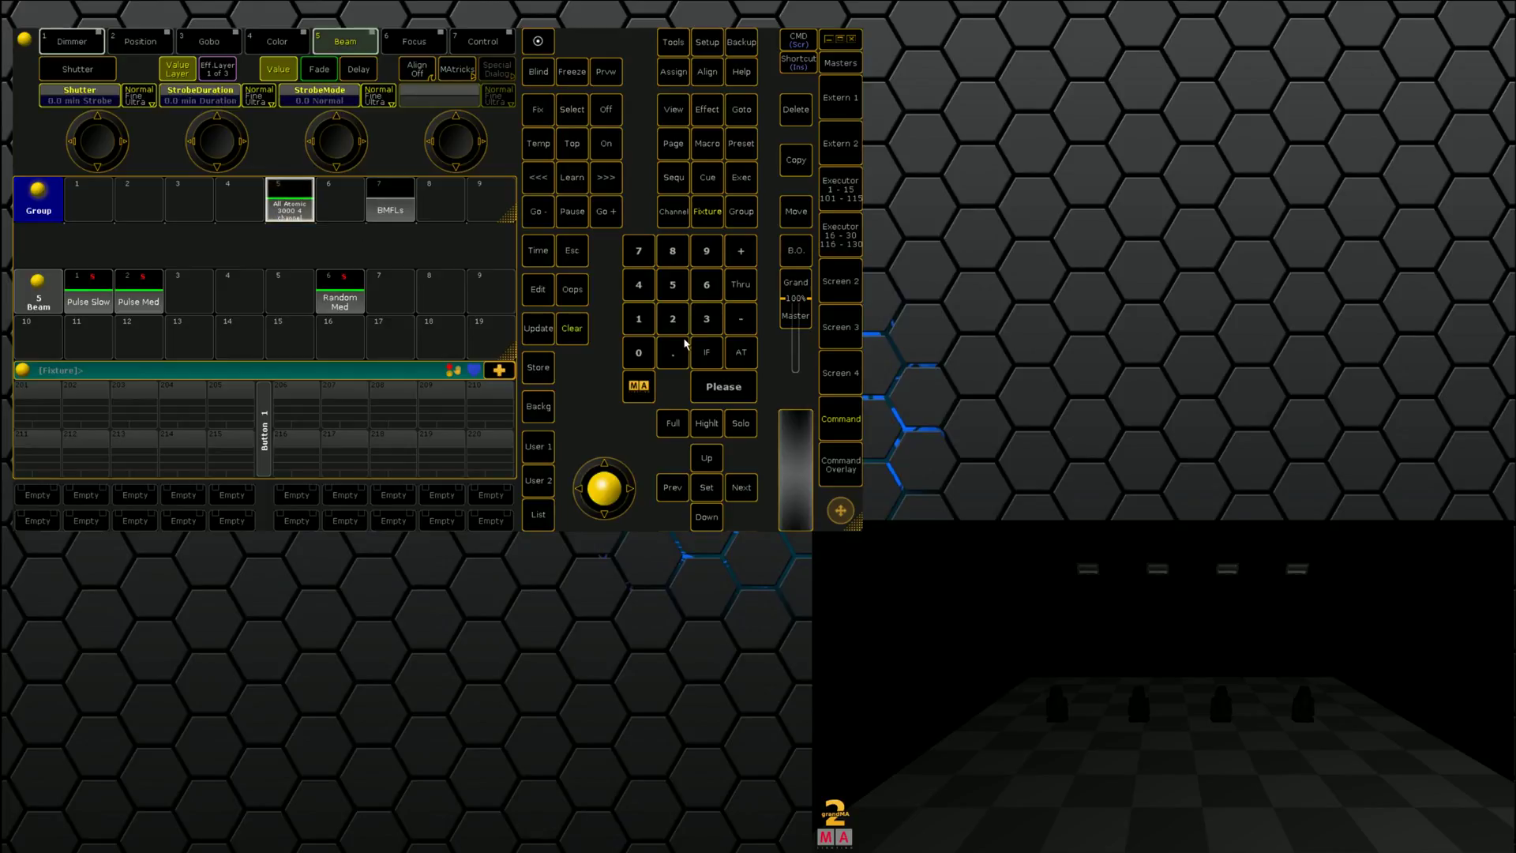
click(740, 352)
click(741, 353)
click(90, 311)
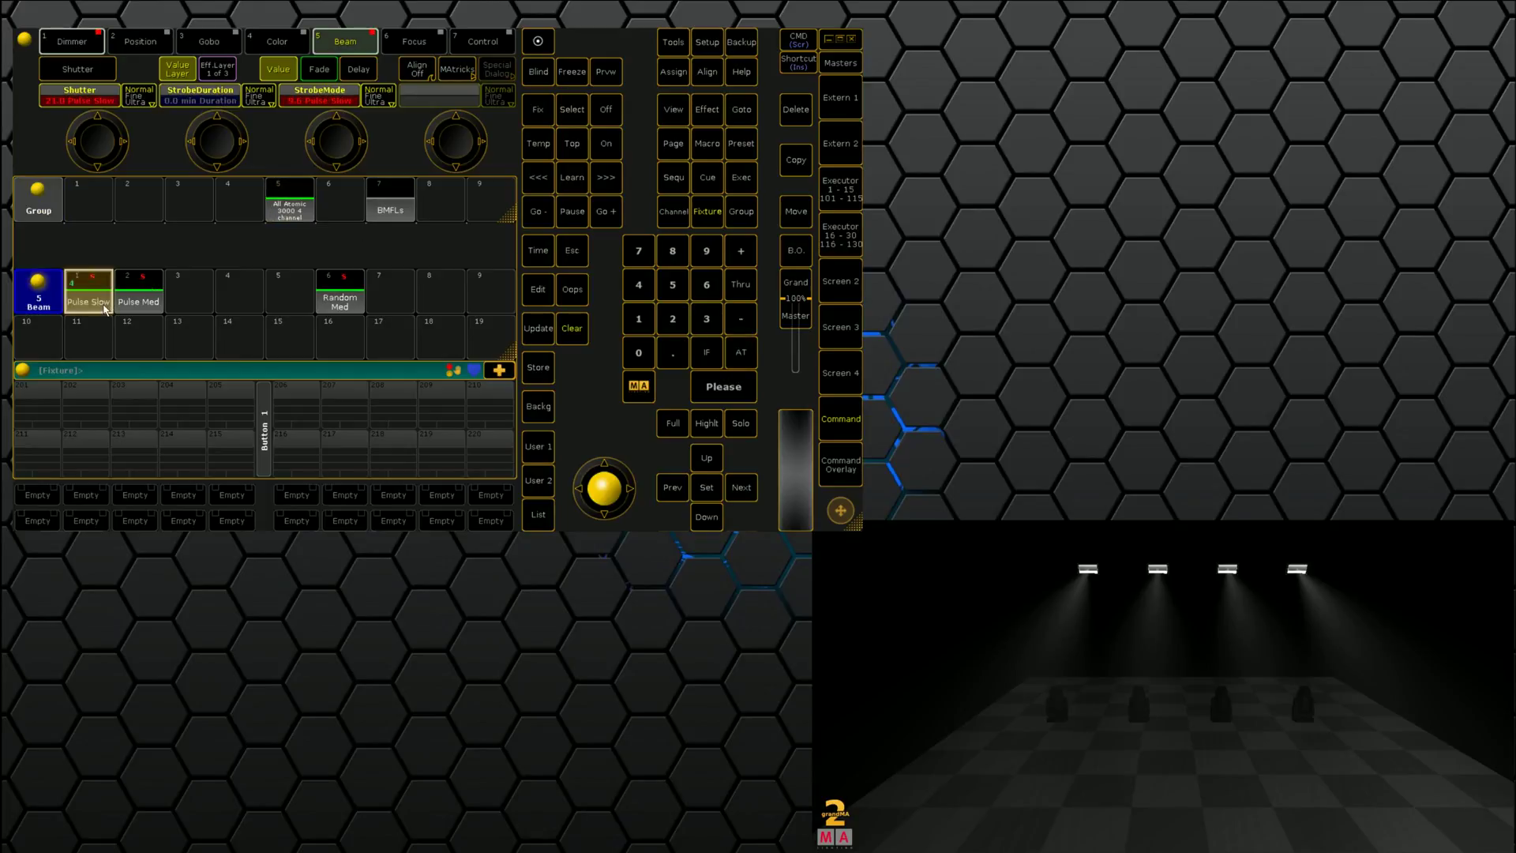
click(142, 310)
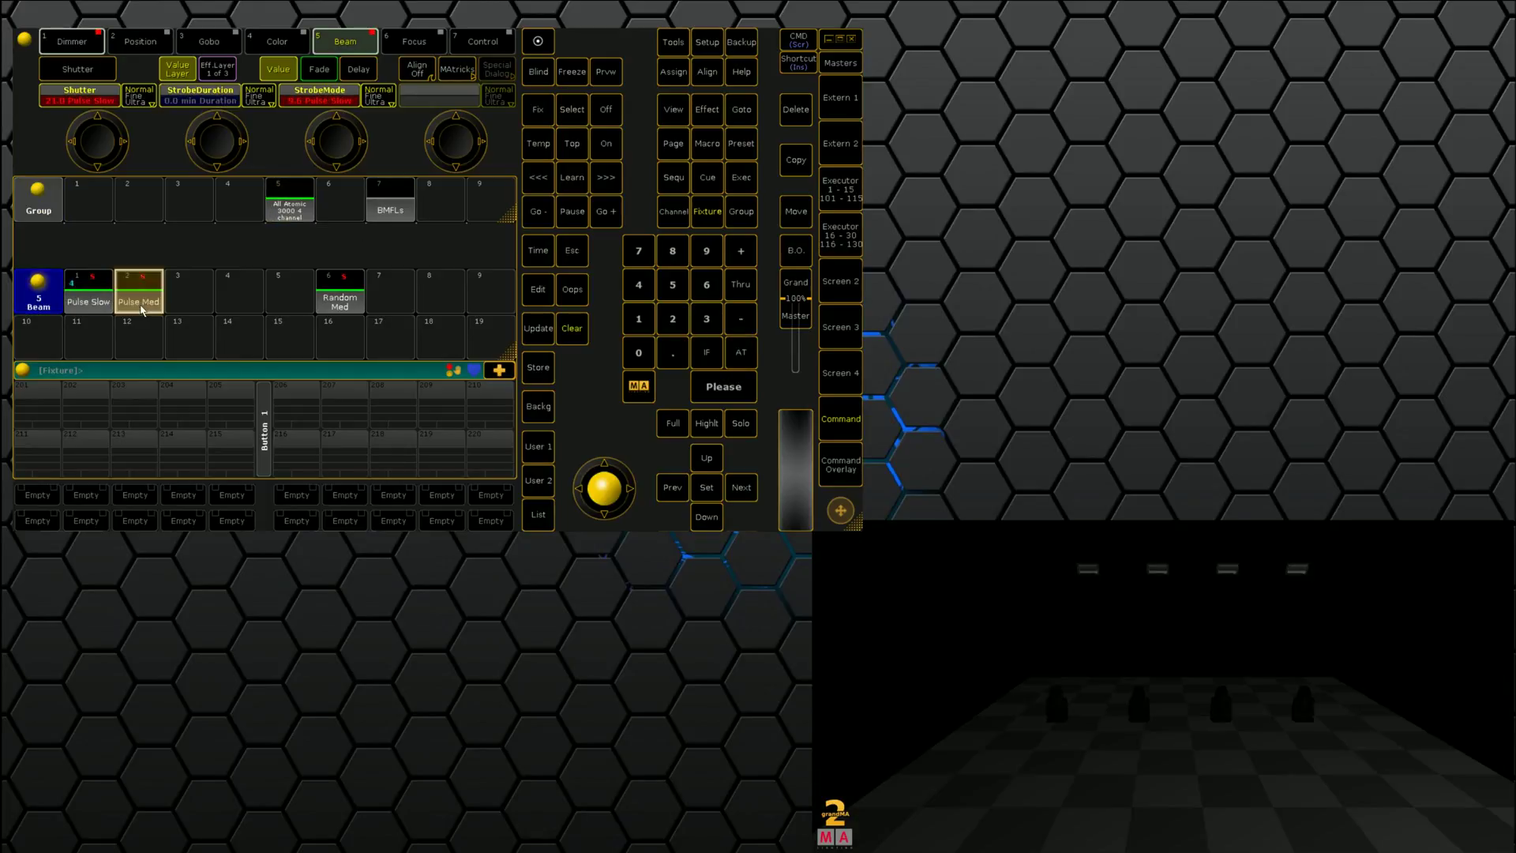
click(334, 309)
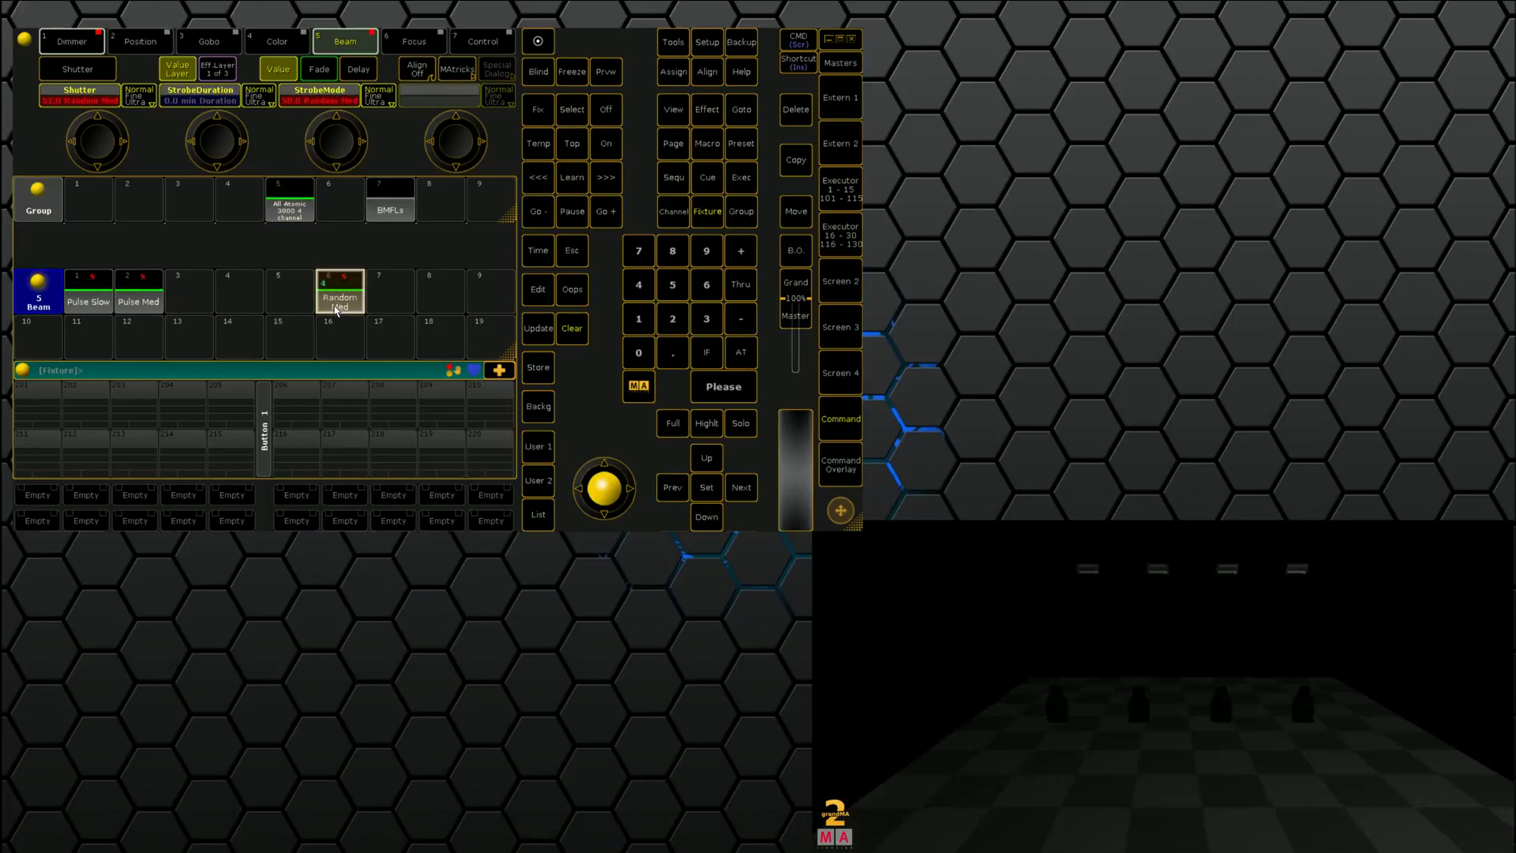
click(571, 327)
Bring the BMFLs to full, preview the same three beam presets, then clear the programmer.
click(392, 207)
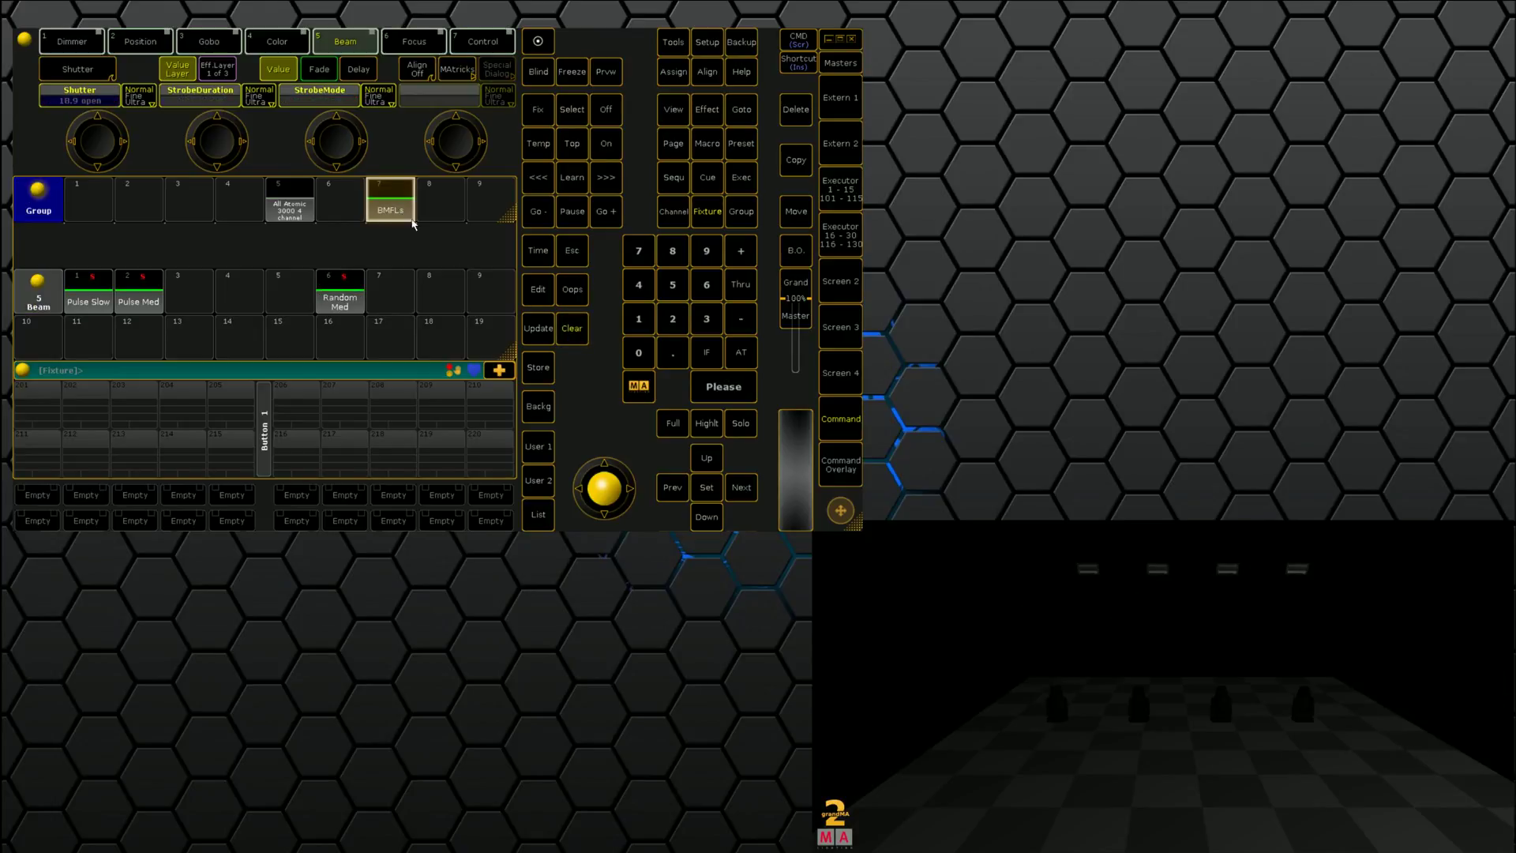
click(740, 352)
click(741, 352)
click(88, 294)
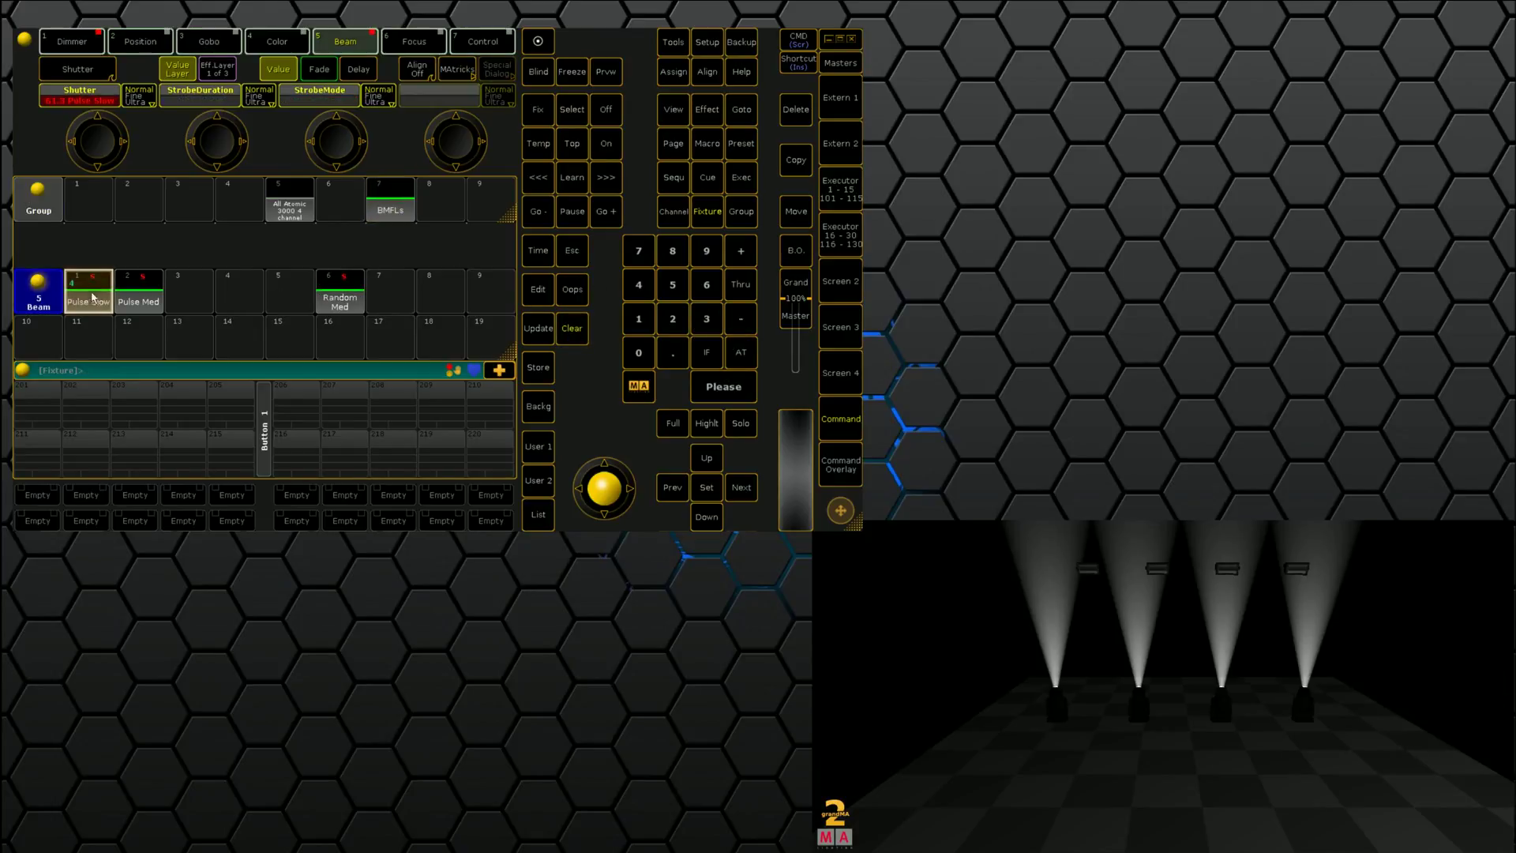
click(139, 294)
click(340, 299)
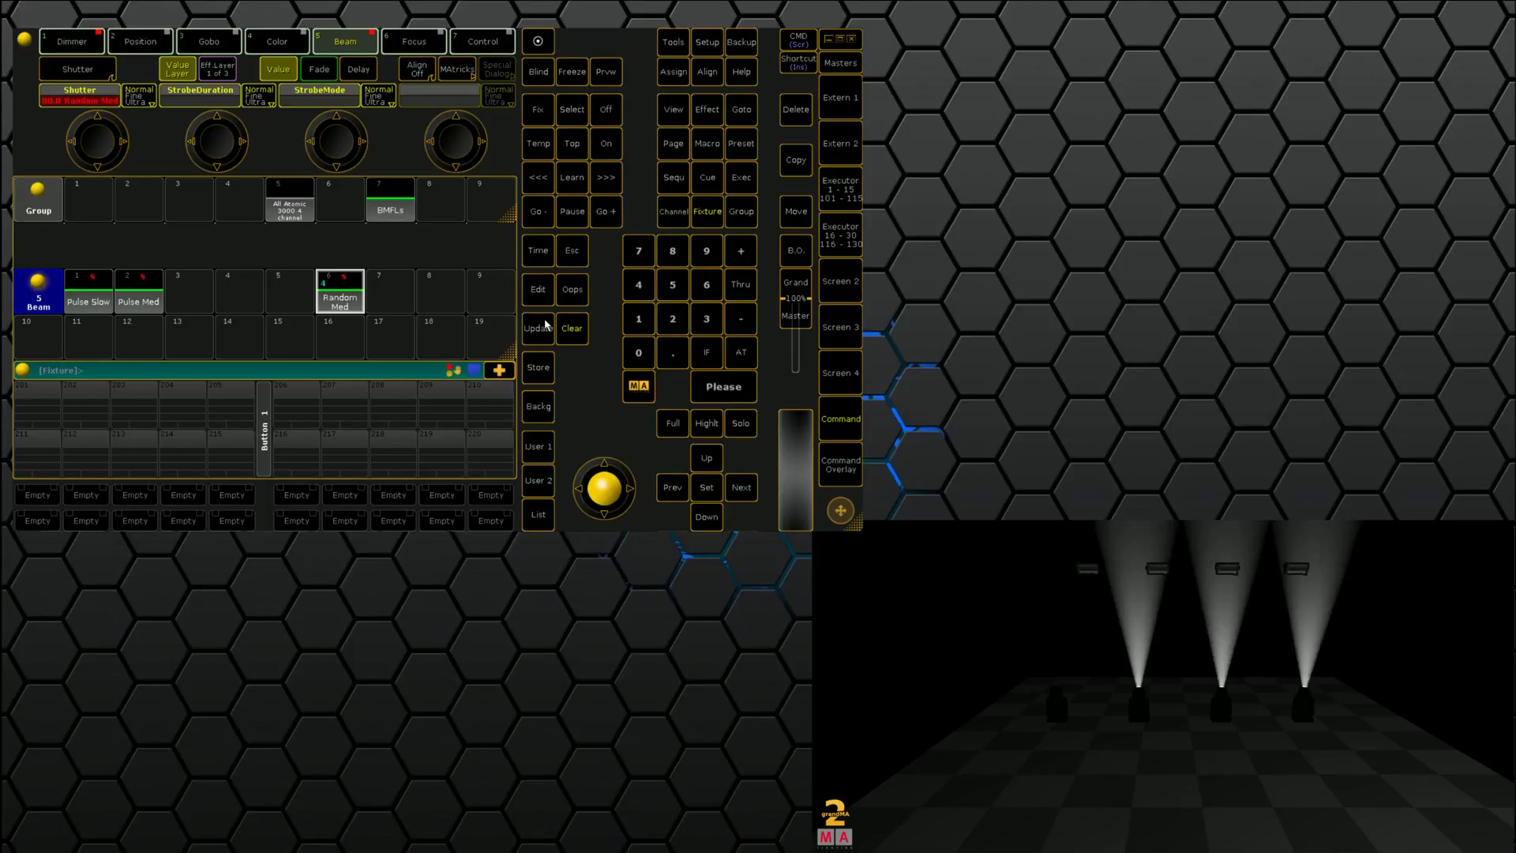
click(582, 331)
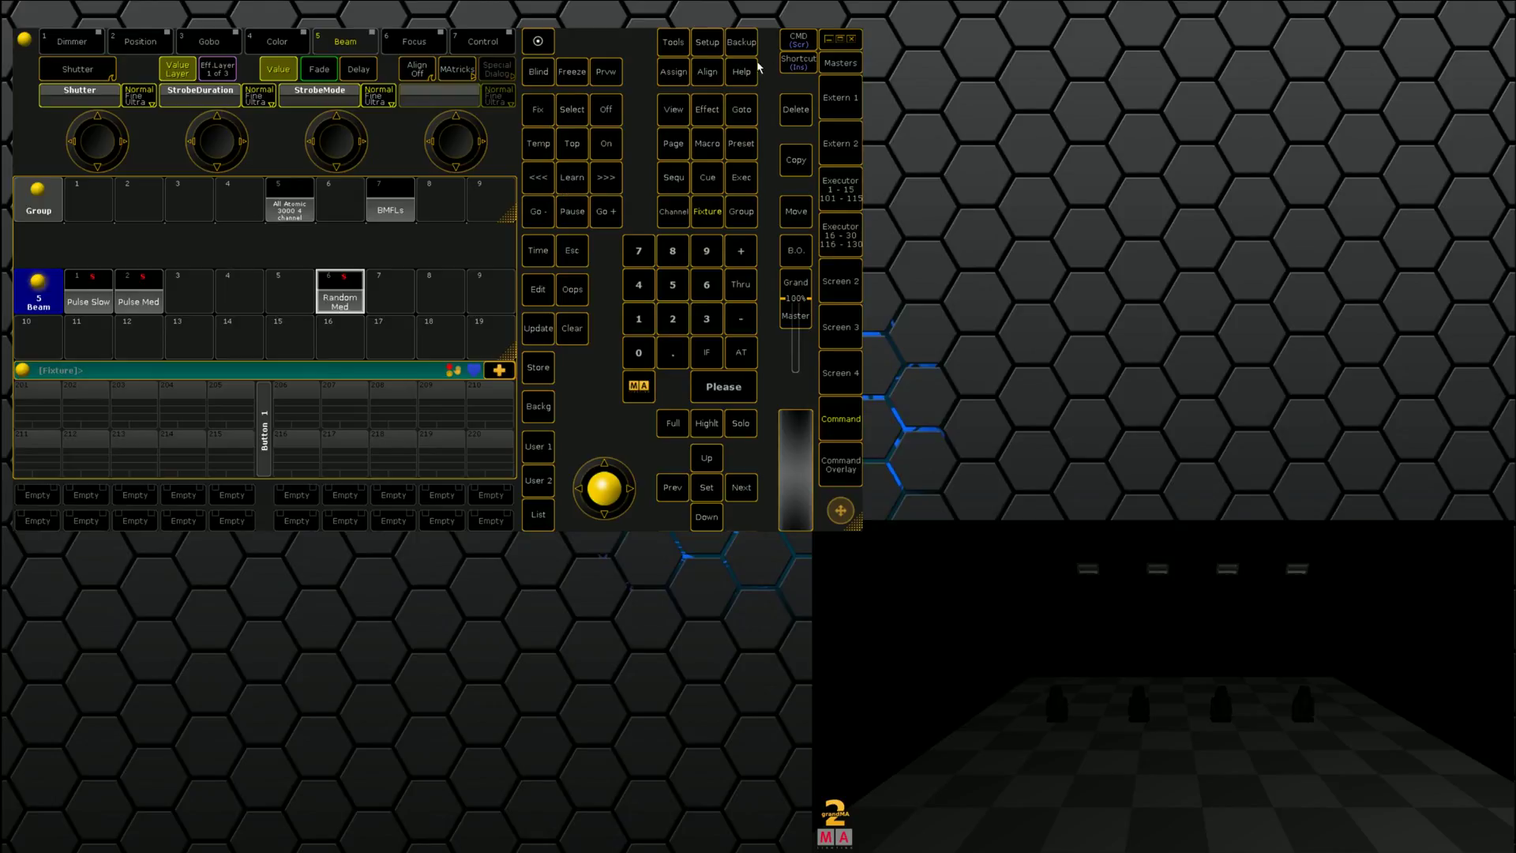
Create preset references from the first At3000 4 fixture and merge them into its fixture type.
click(708, 46)
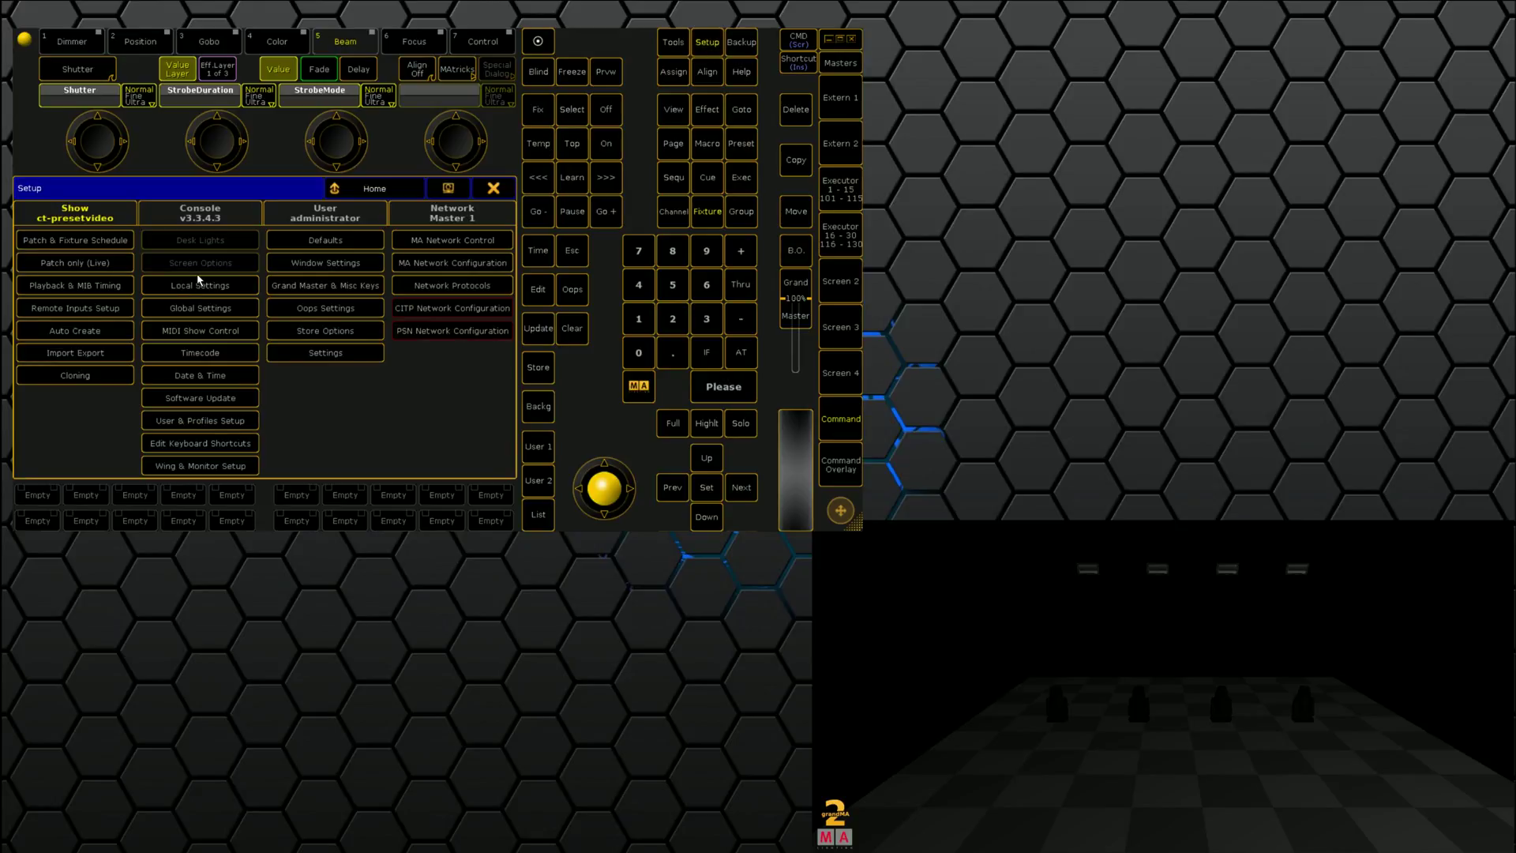
click(79, 330)
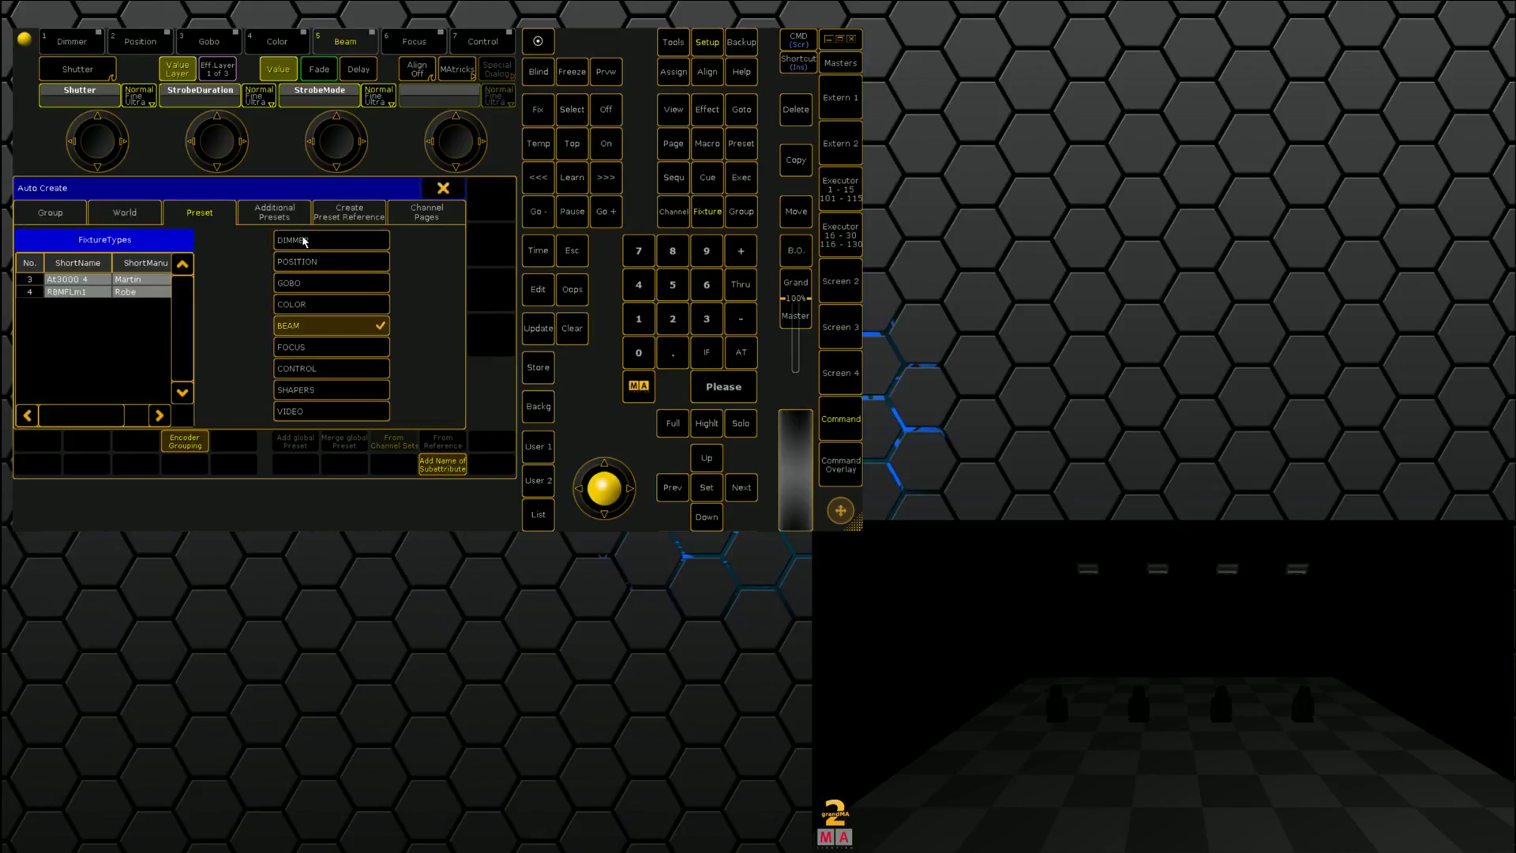
click(352, 215)
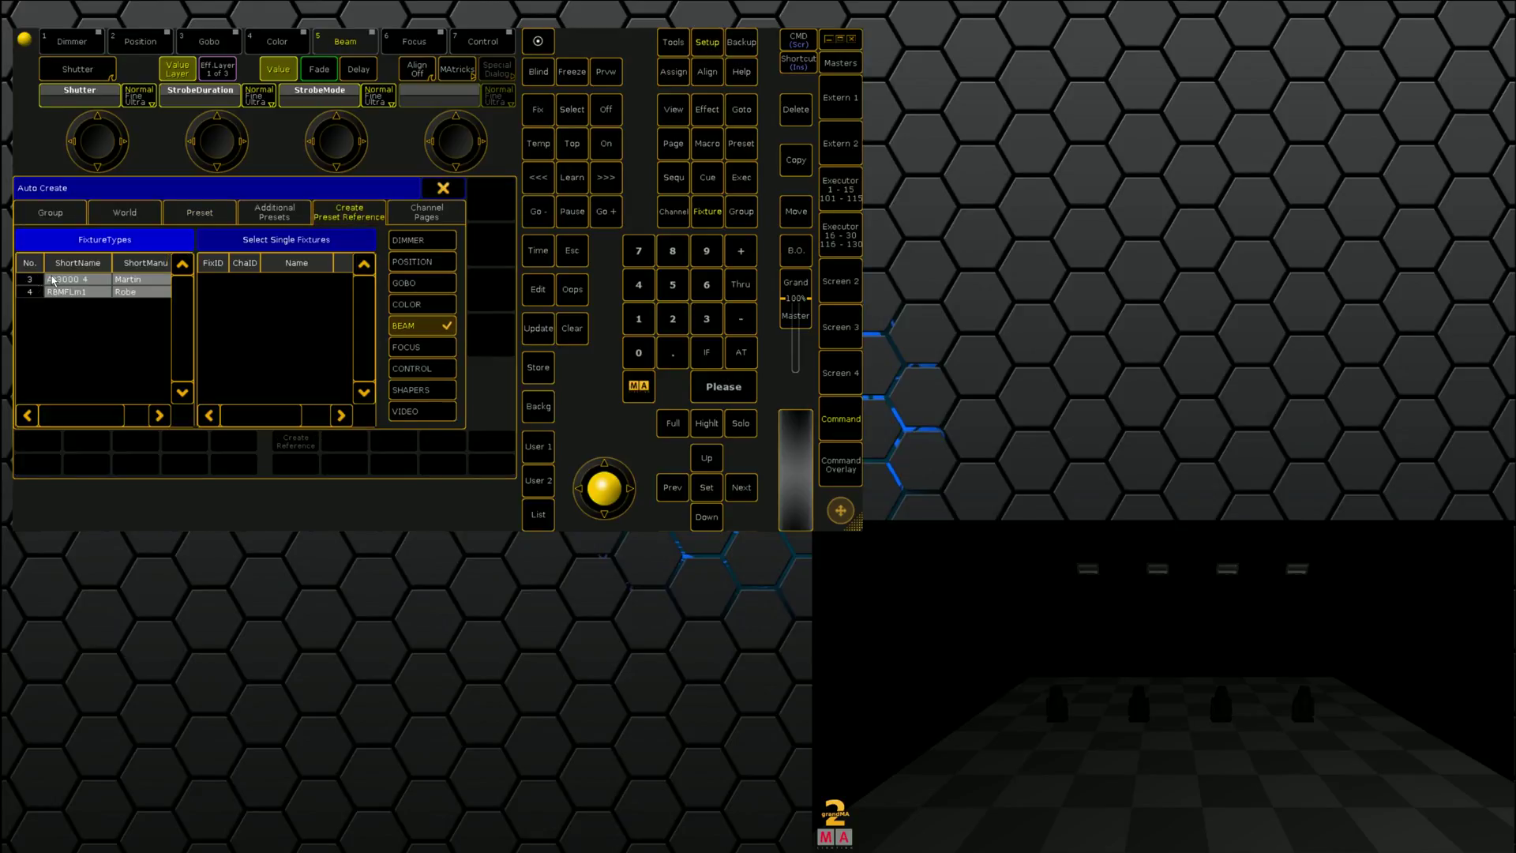
click(52, 280)
click(290, 281)
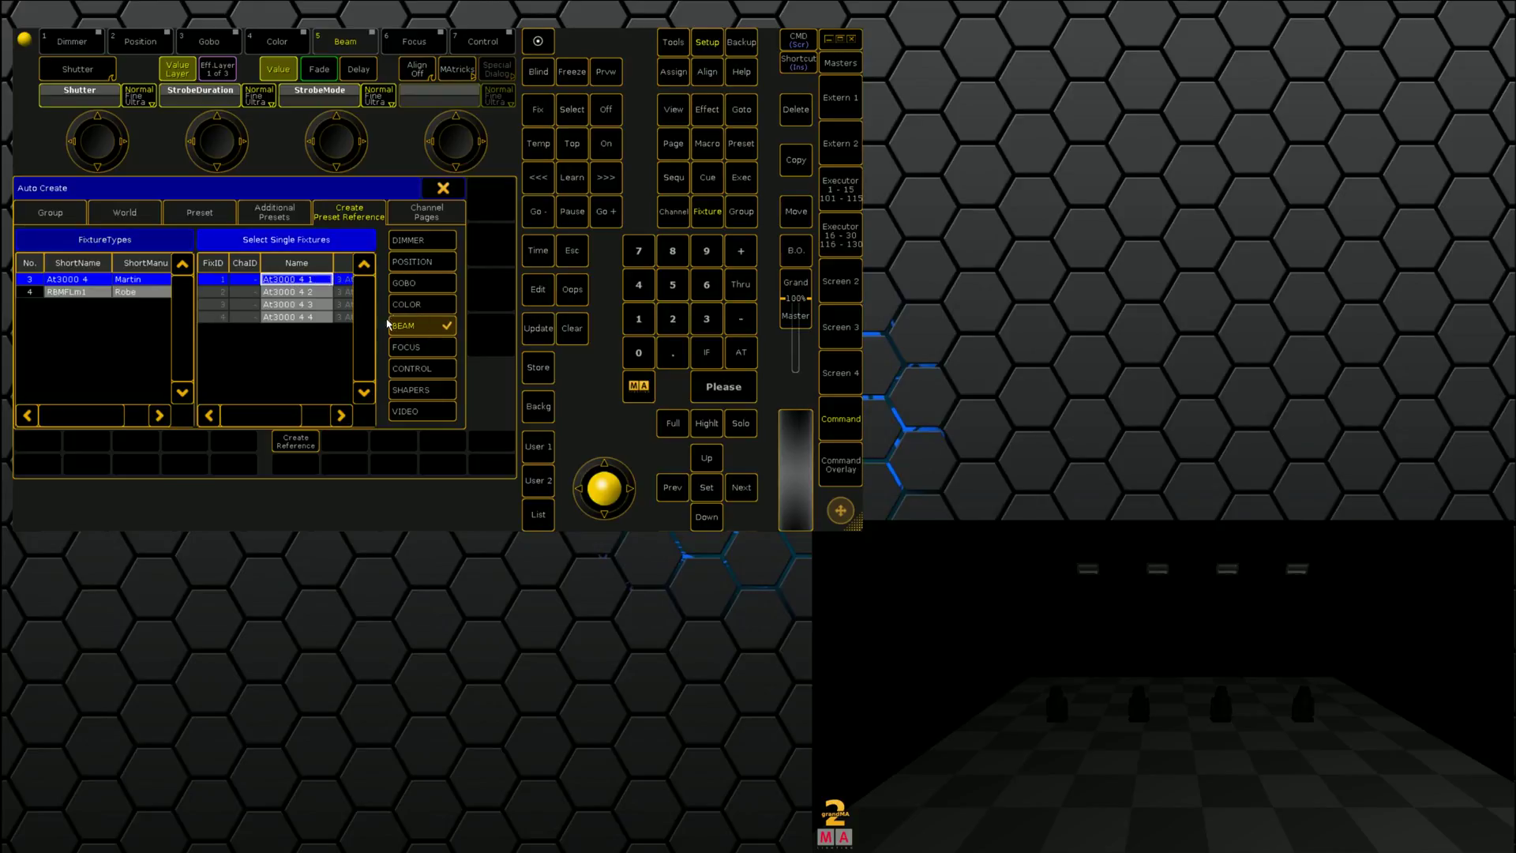
click(295, 444)
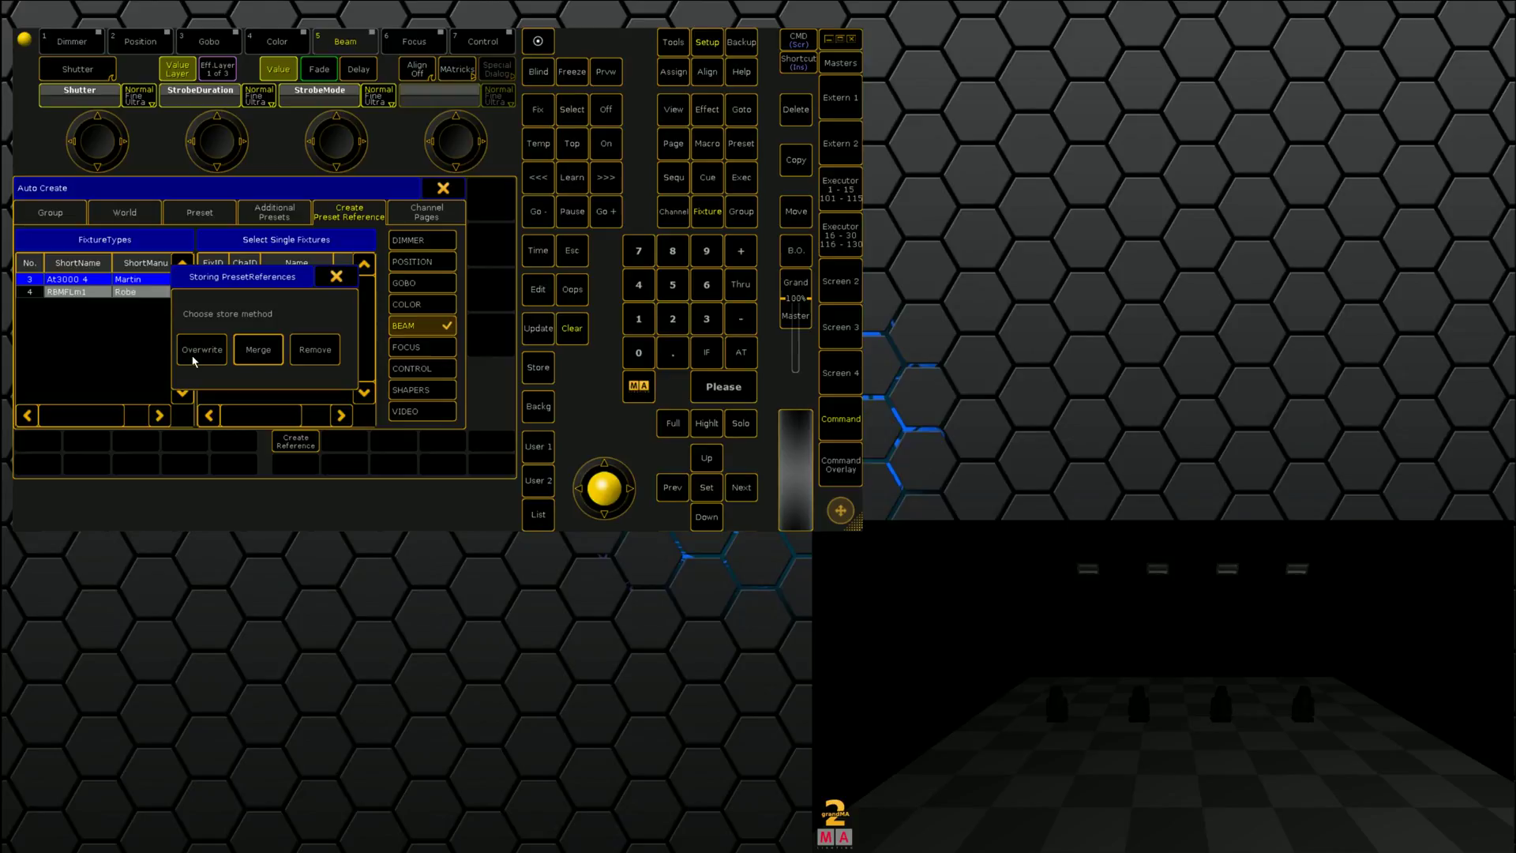
click(256, 353)
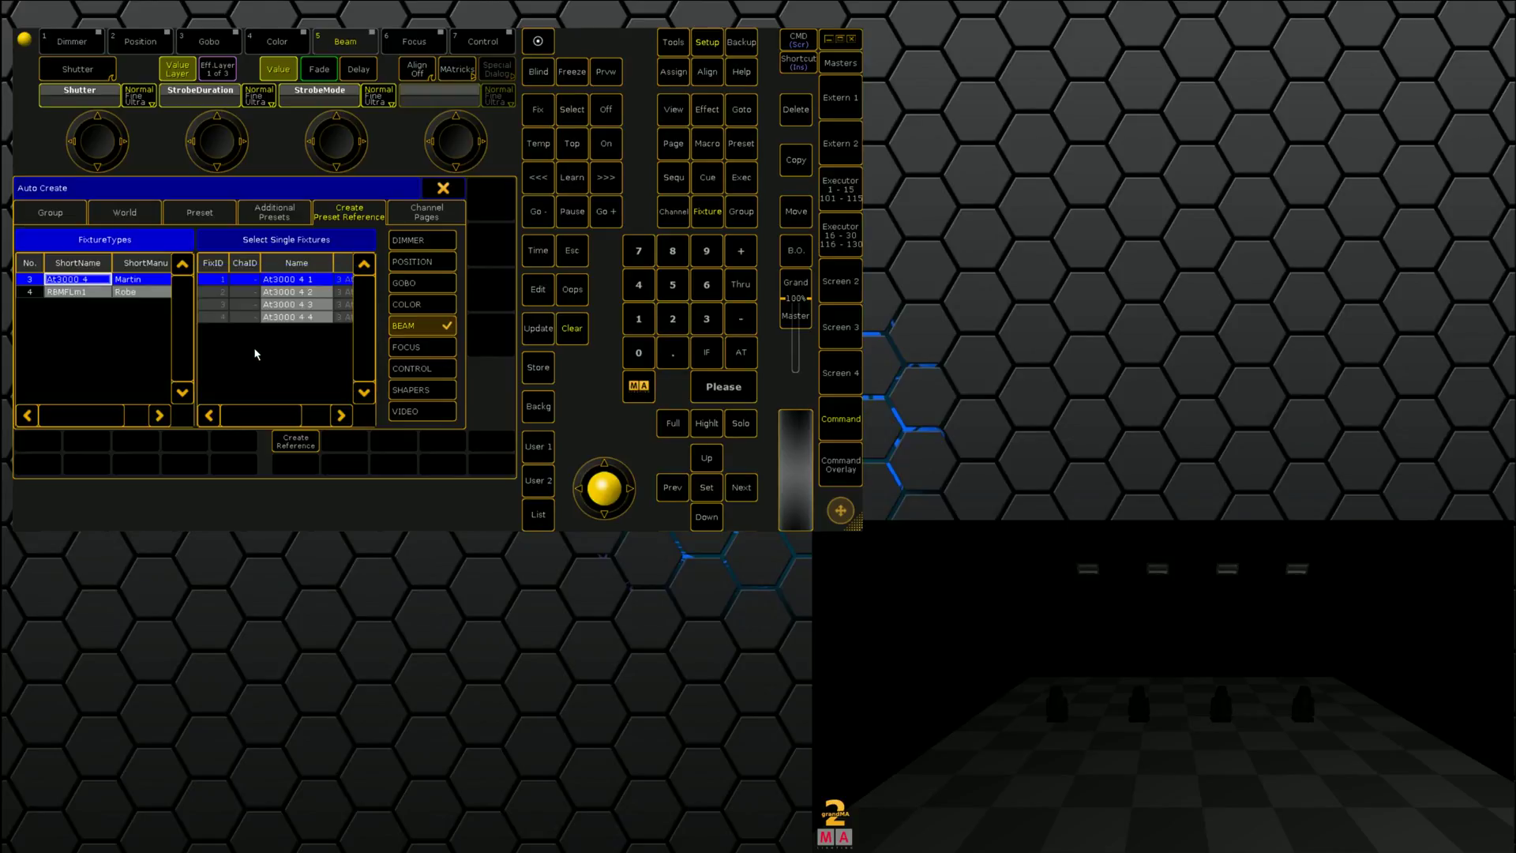
Create preset references from the first RBMFLm1 fixture and merge them into its fixture type.
click(111, 292)
click(287, 281)
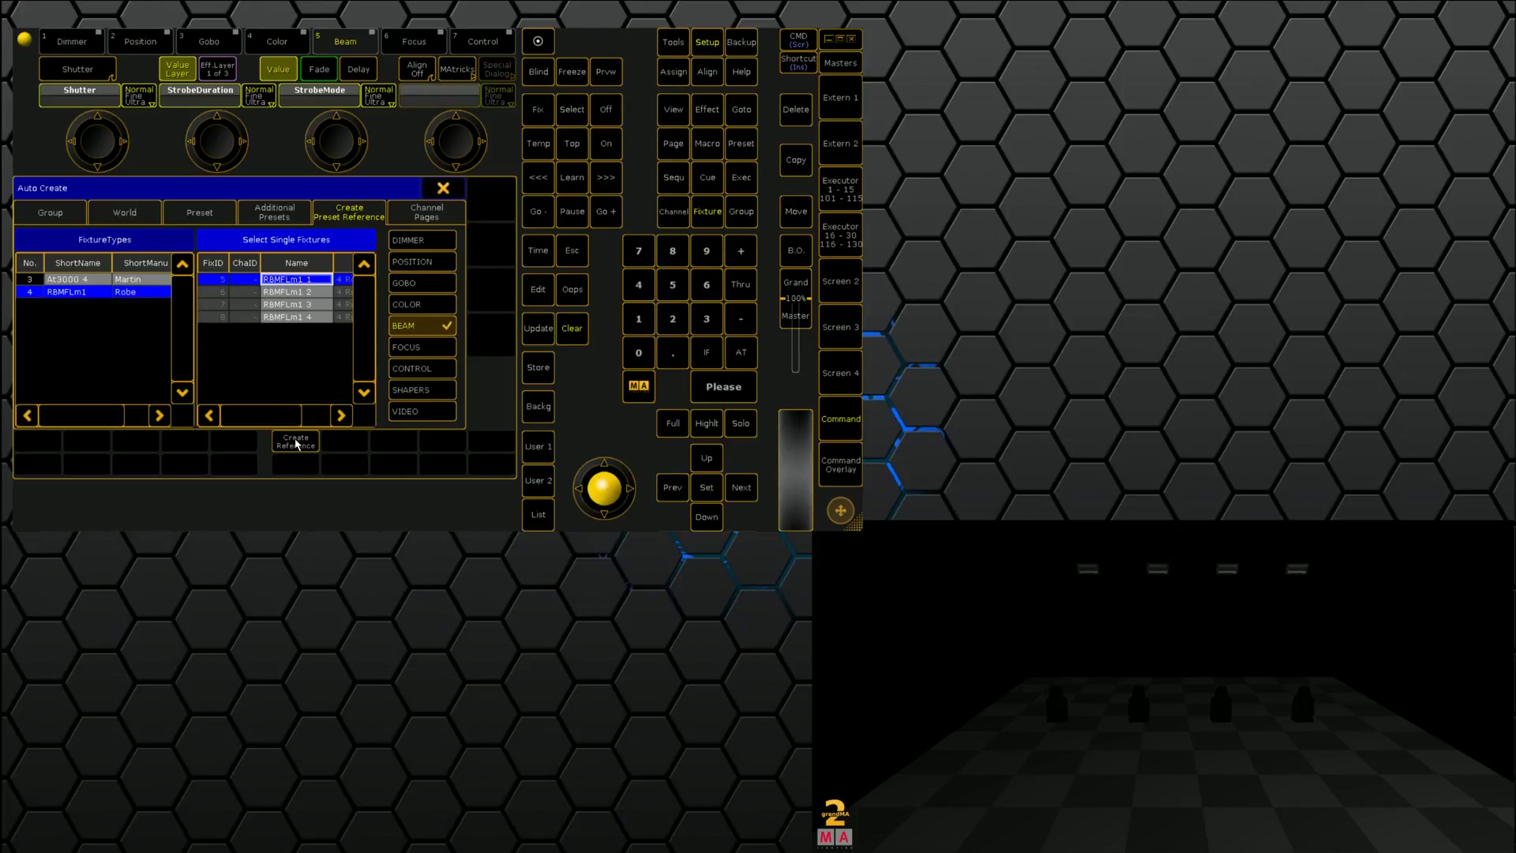
click(296, 443)
click(259, 353)
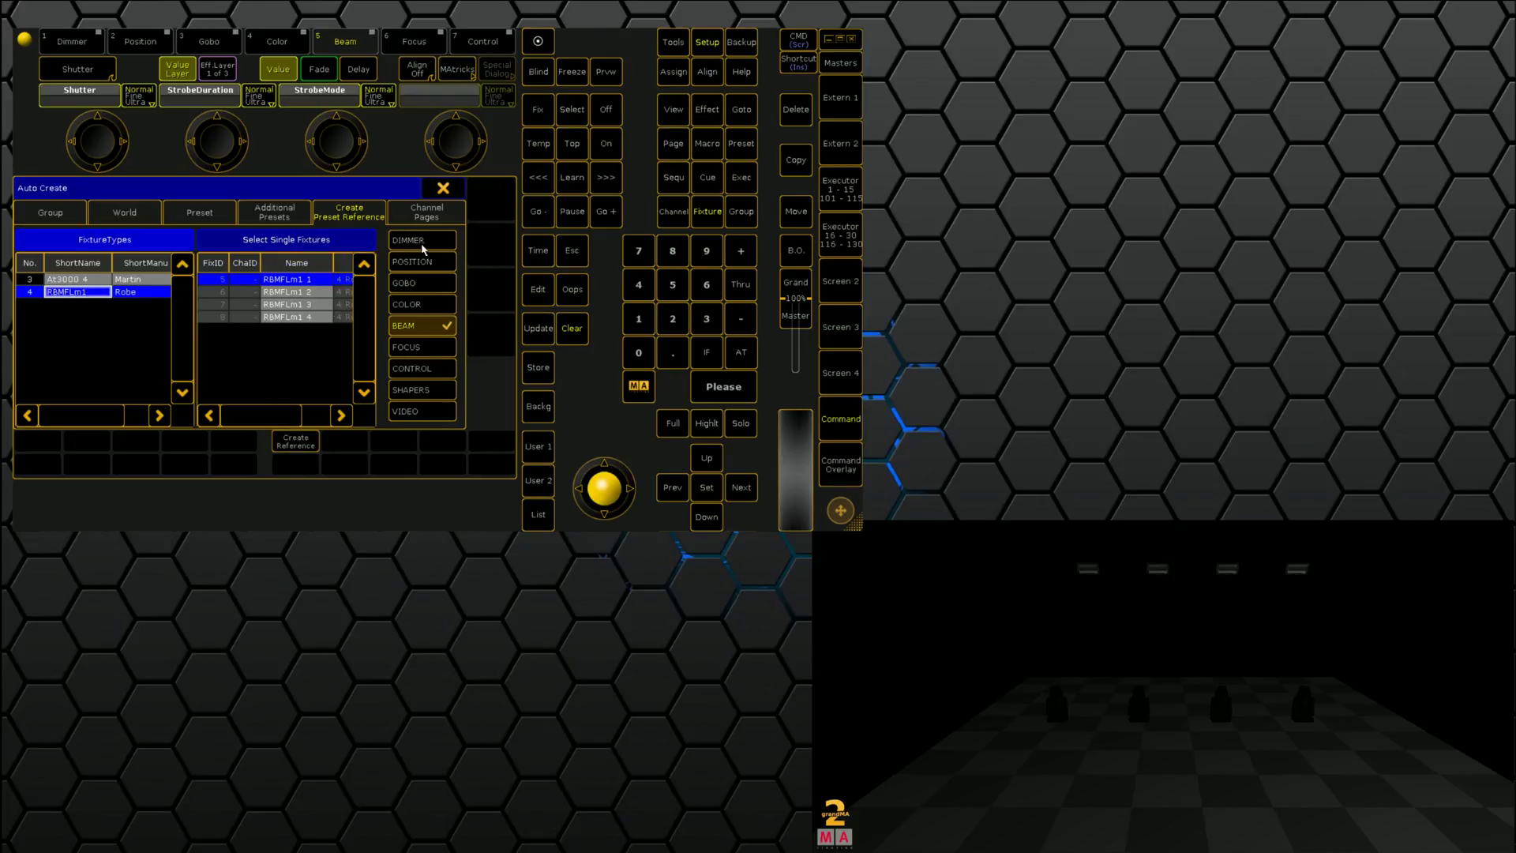
Open the Fixture Types list and inspect the Atomic 3000 and Robin BMFL Spot rows.
click(443, 189)
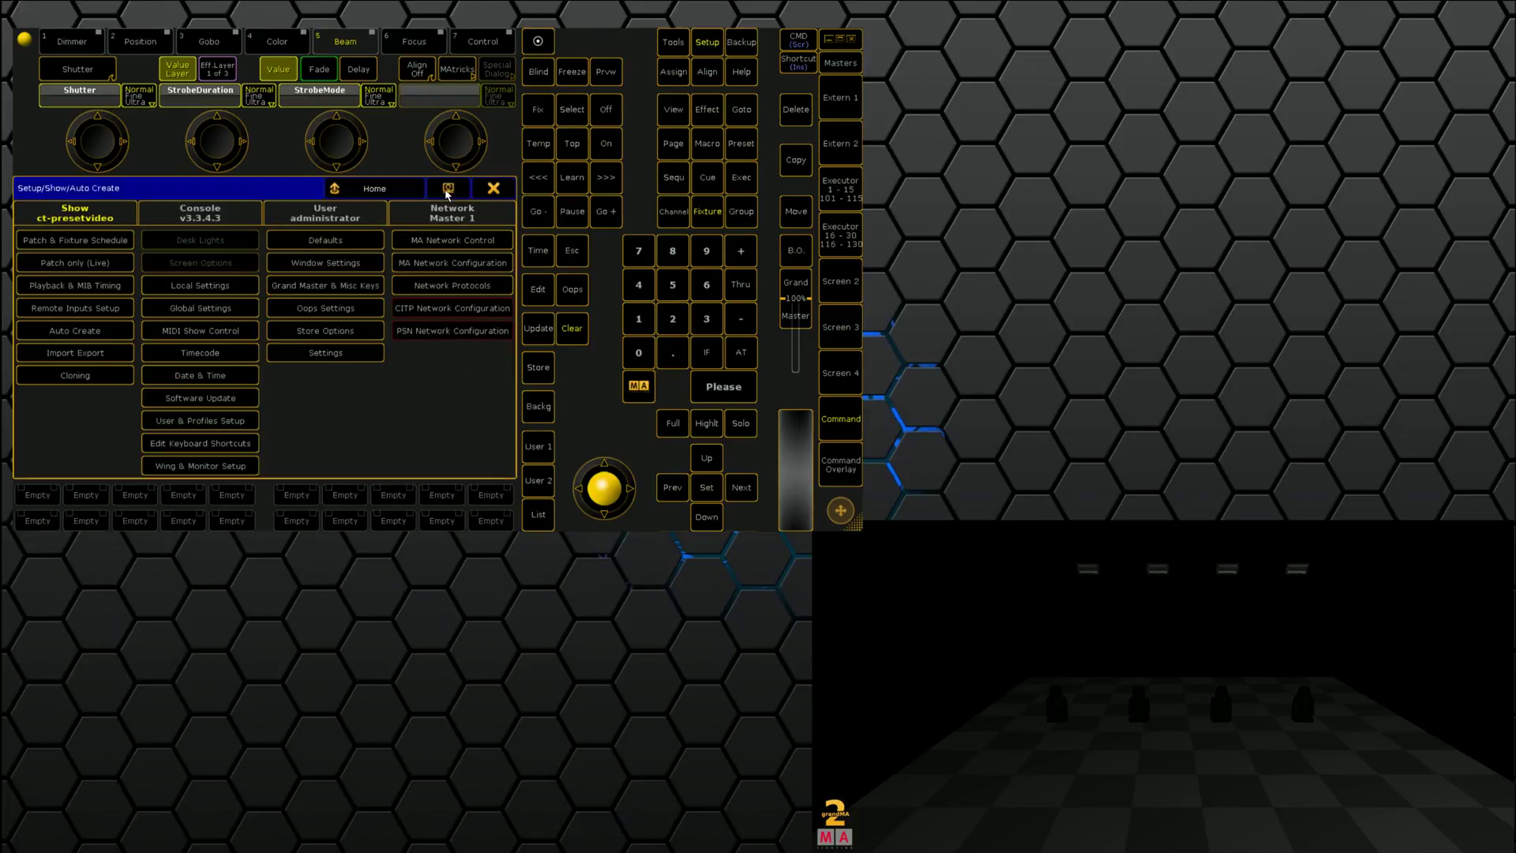
click(82, 245)
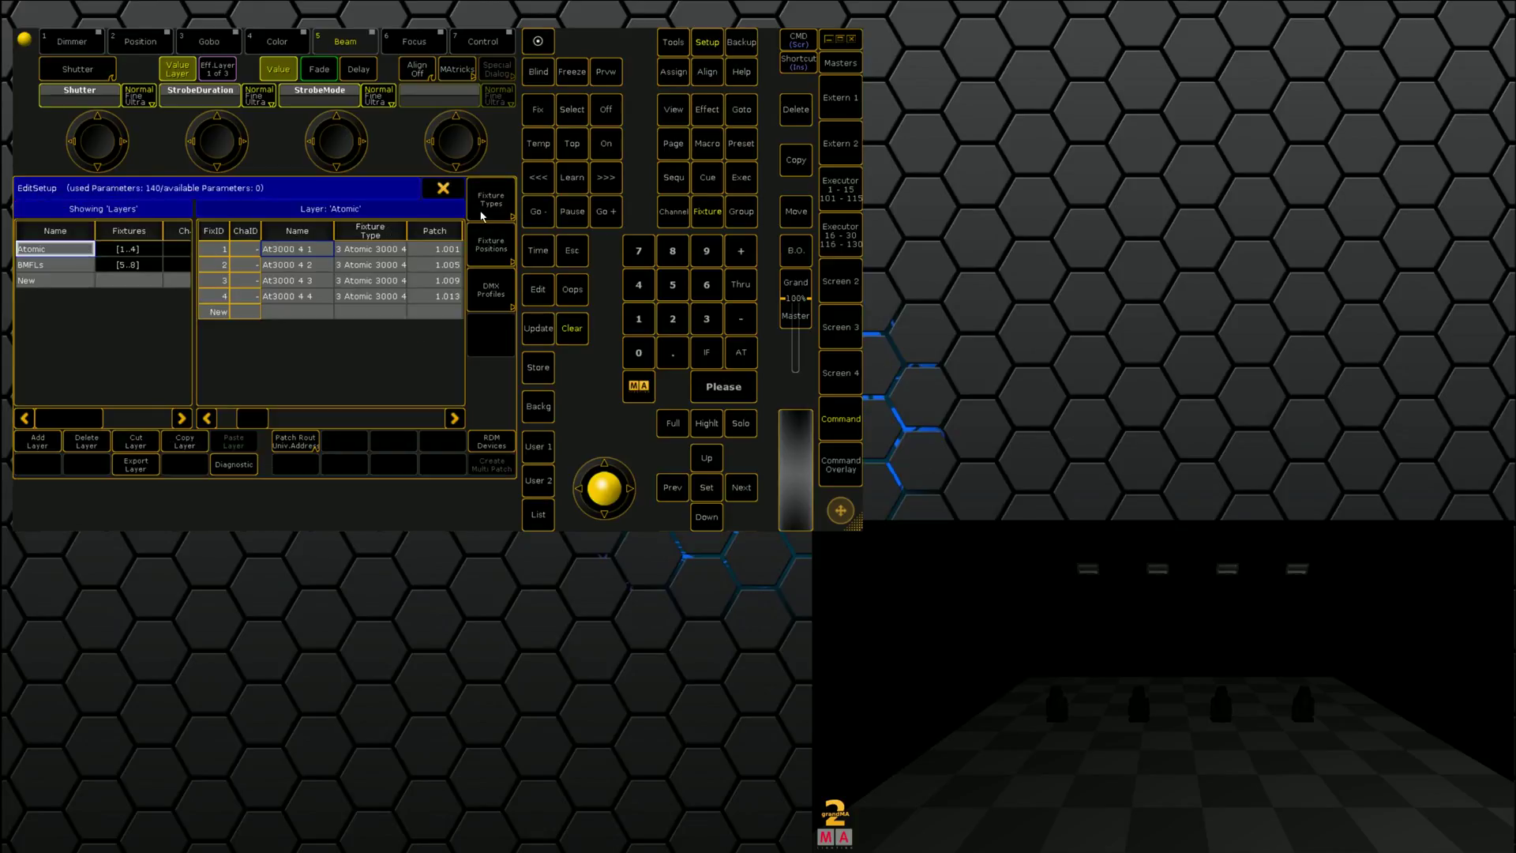
click(481, 214)
click(62, 263)
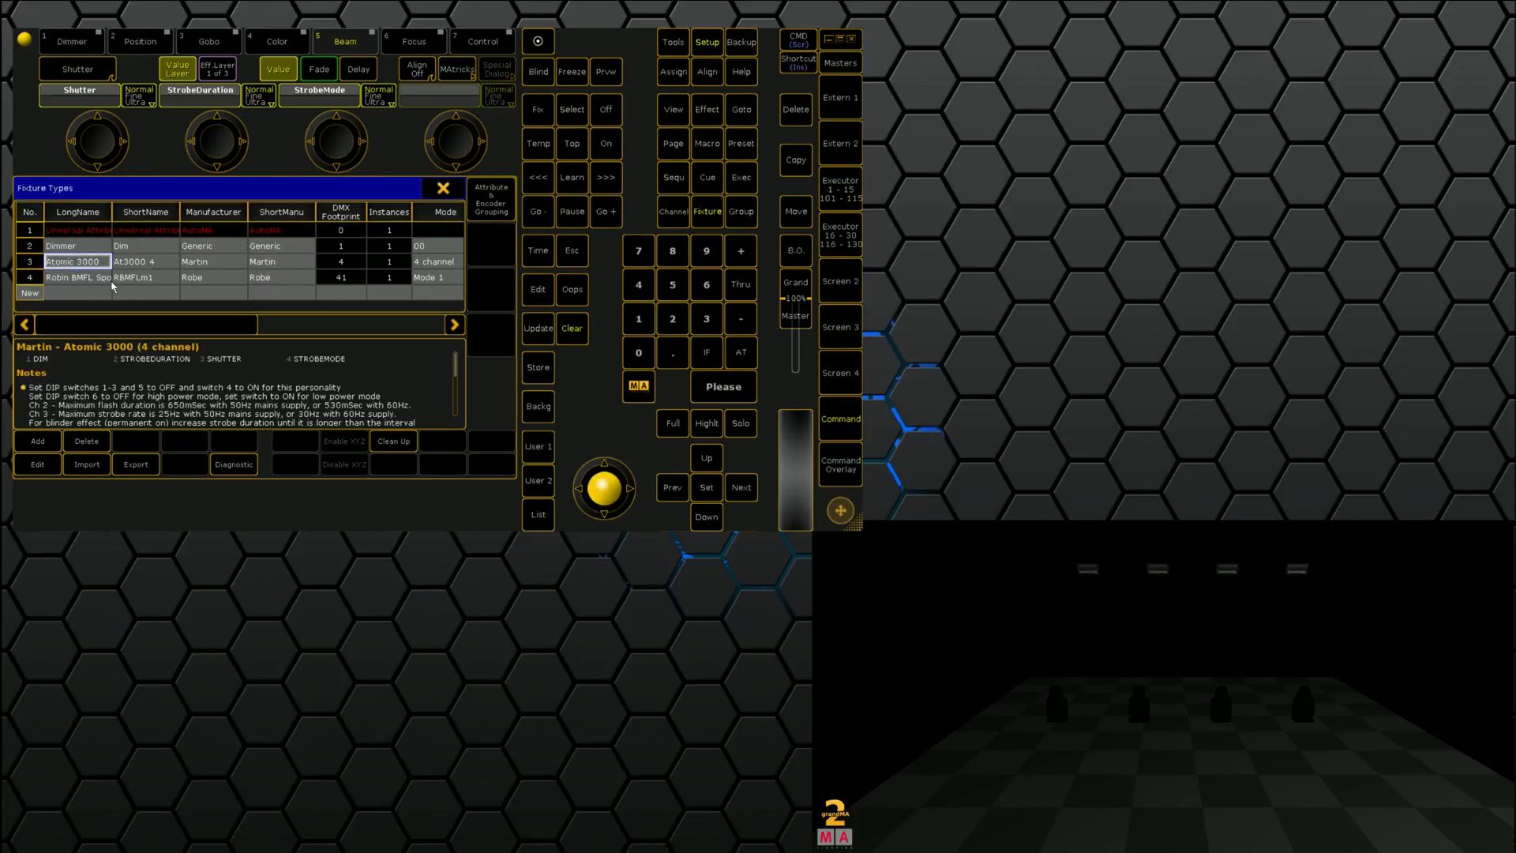
click(91, 280)
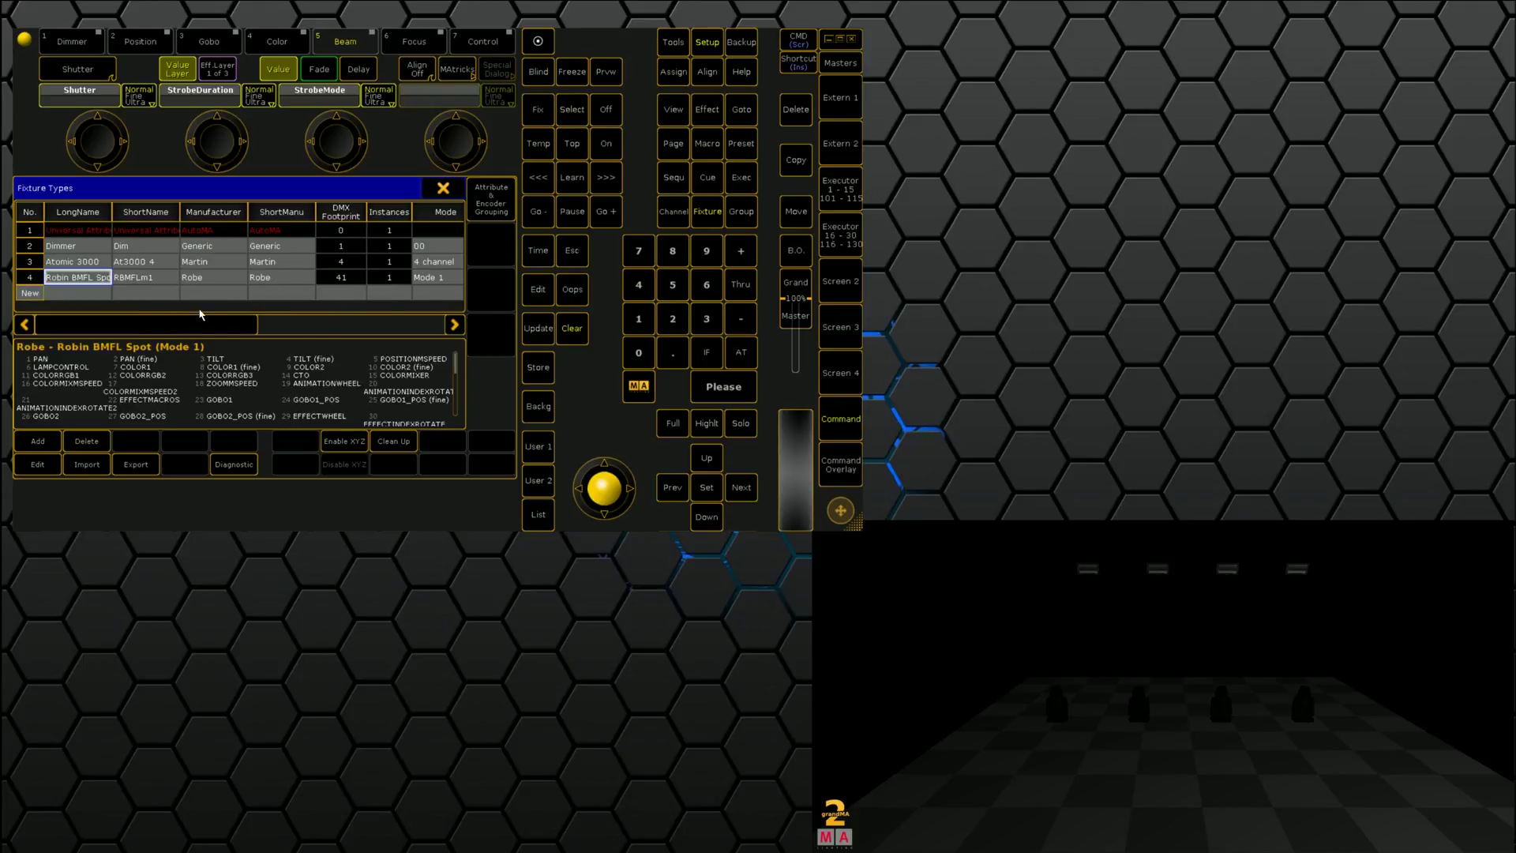
click(227, 330)
mouse_move(227, 330)
mouse_down()
mouse_move(428, 341)
mouse_move(255, 334)
mouse_move(295, 334)
mouse_up()
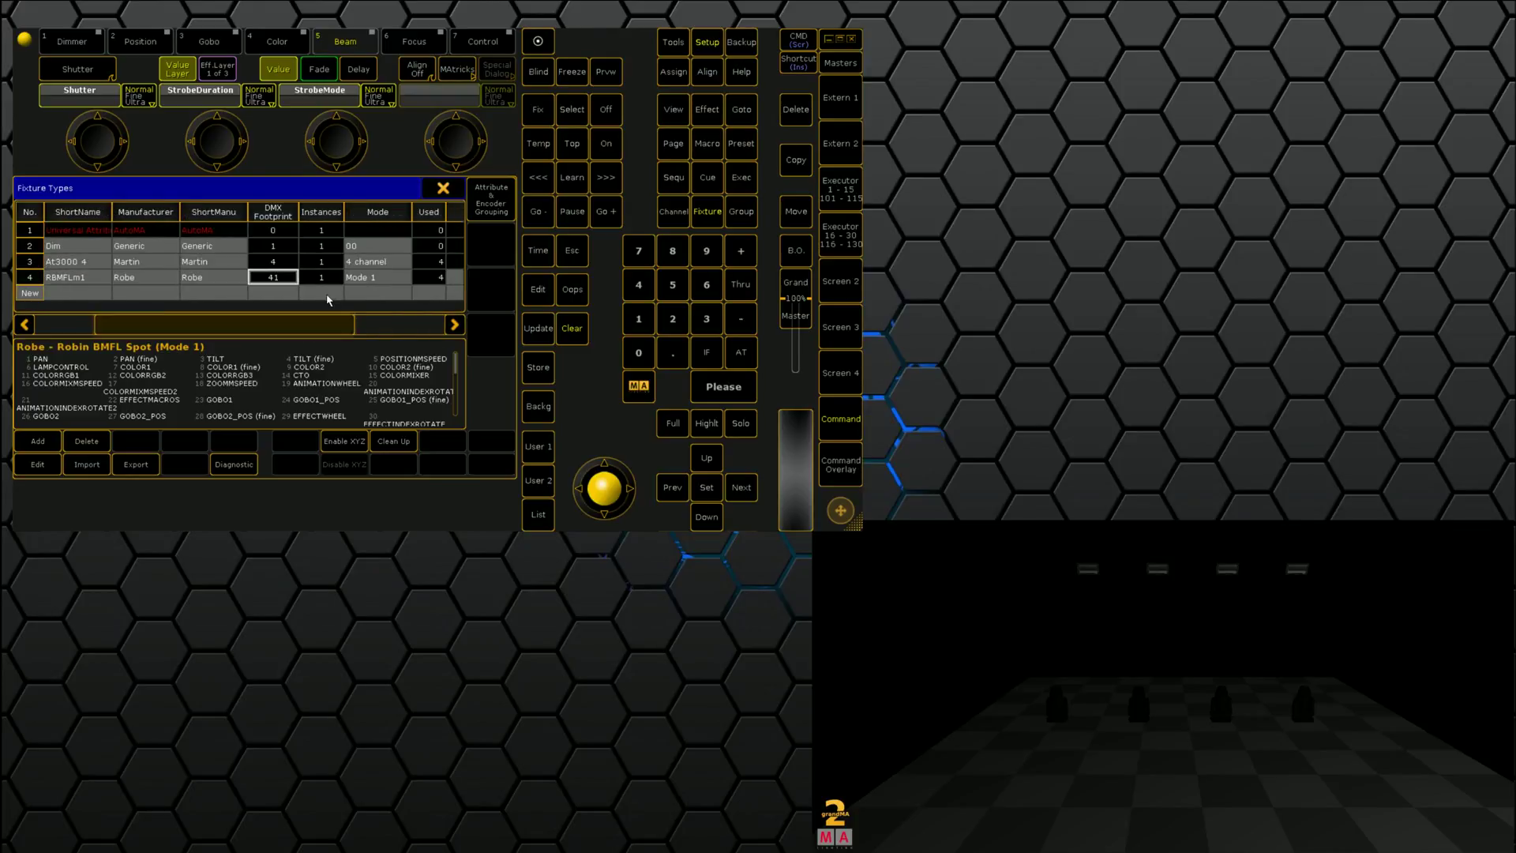
Rename the fixture modes to '4 channel-AH' and 'Mode 1-AH'.
click(362, 268)
click(361, 267)
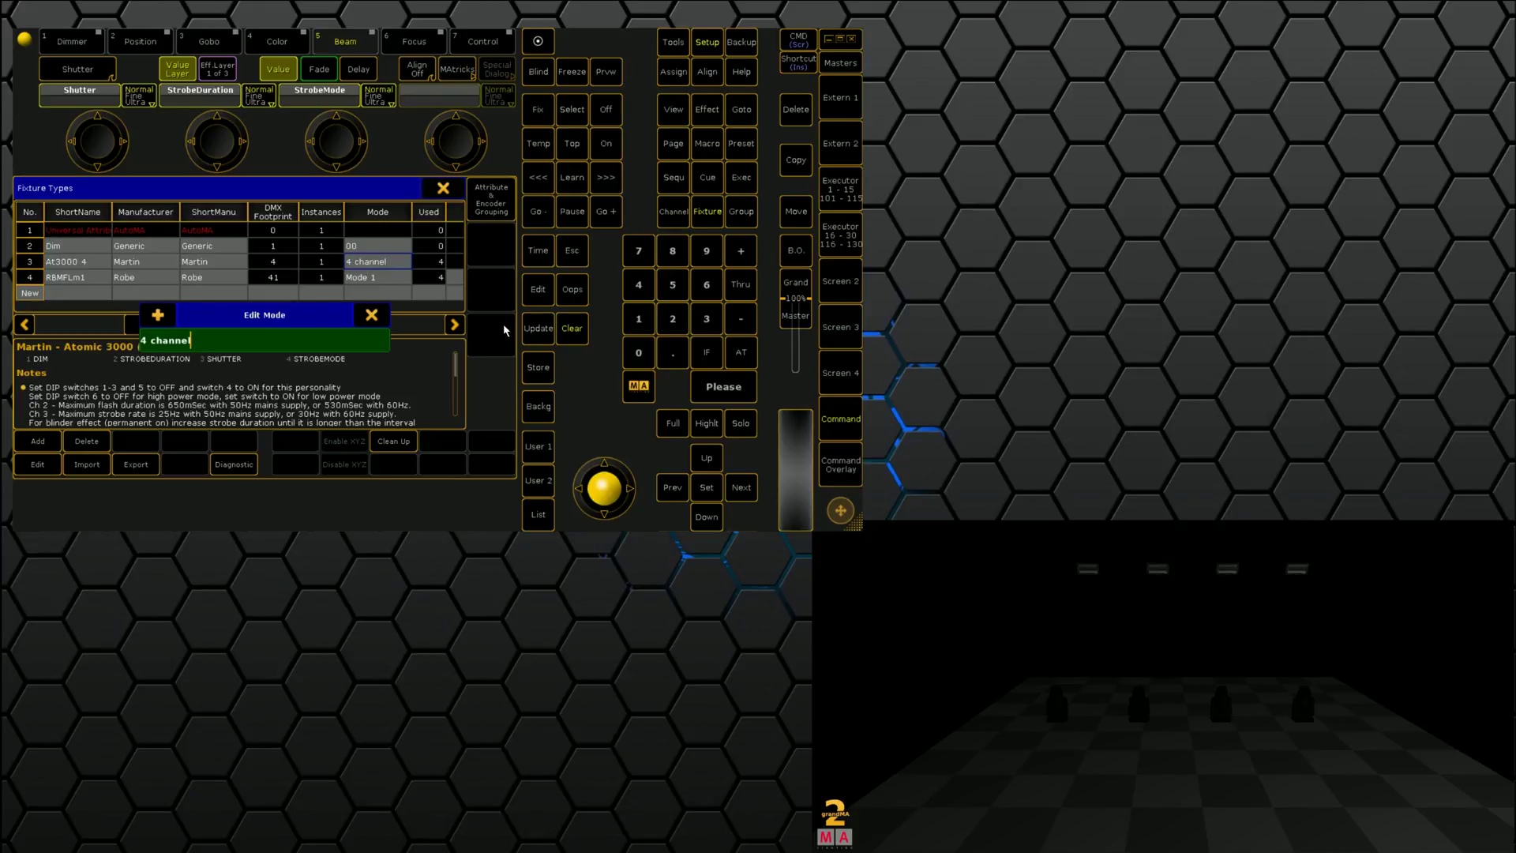
text(-A)
text(H)
key(Return)
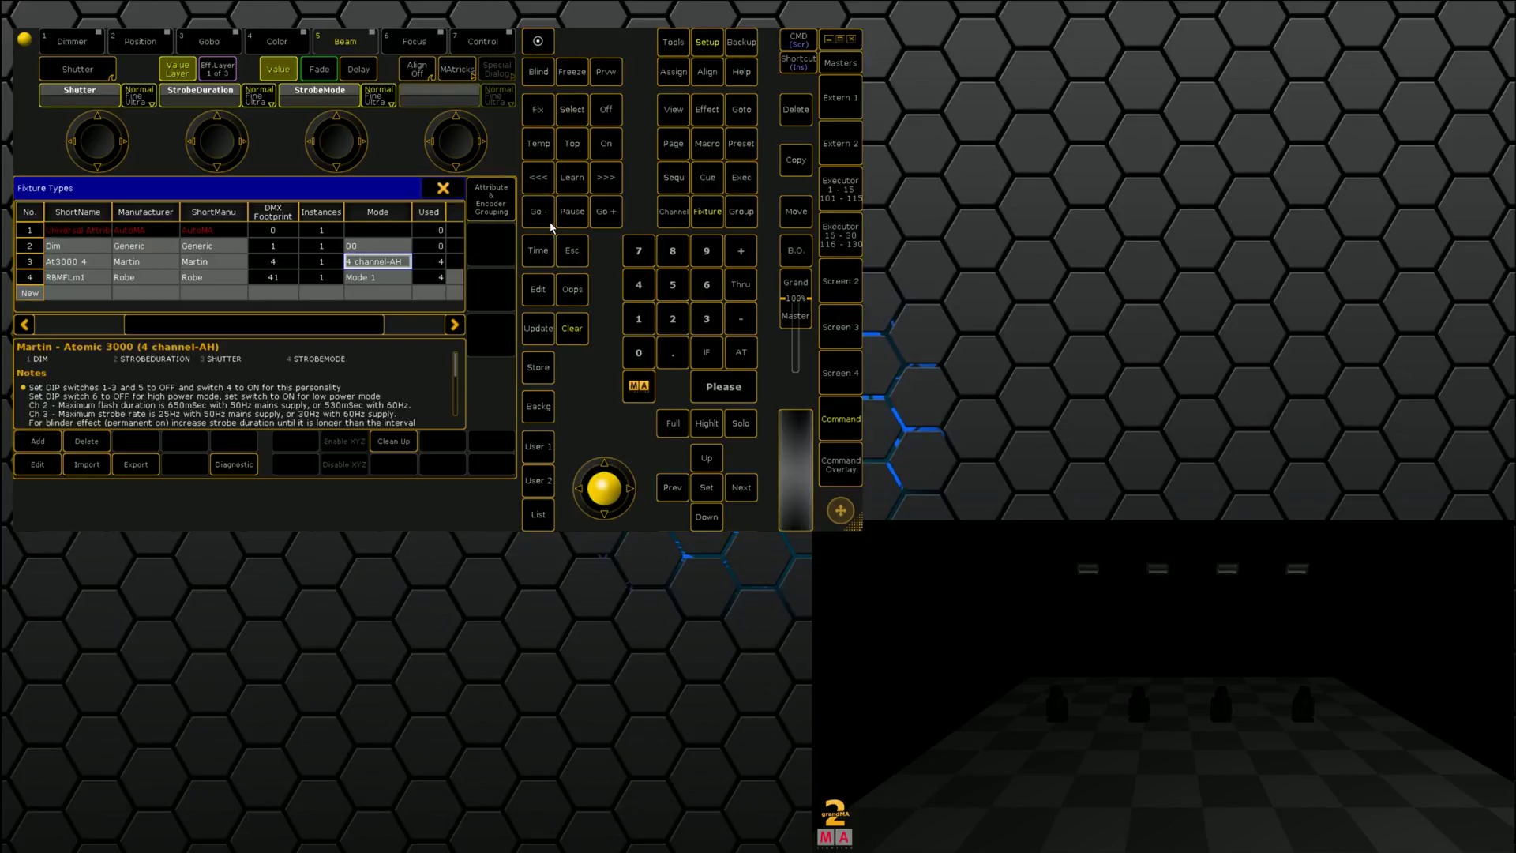
click(375, 284)
click(374, 280)
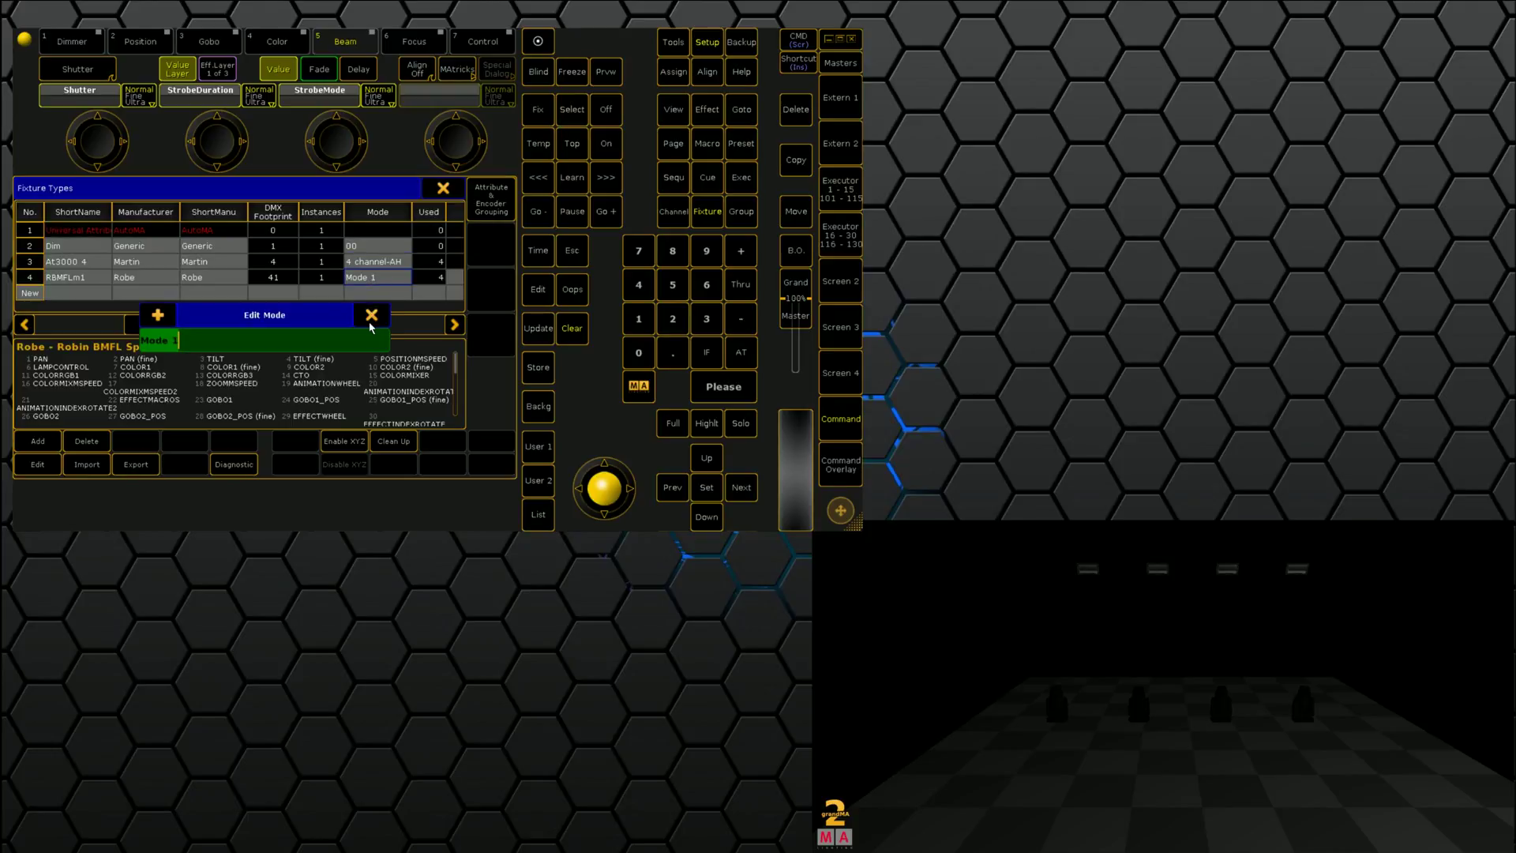
text(-AH)
key(Return)
Export the fixture types to the SONYUPDATE drive.
click(359, 265)
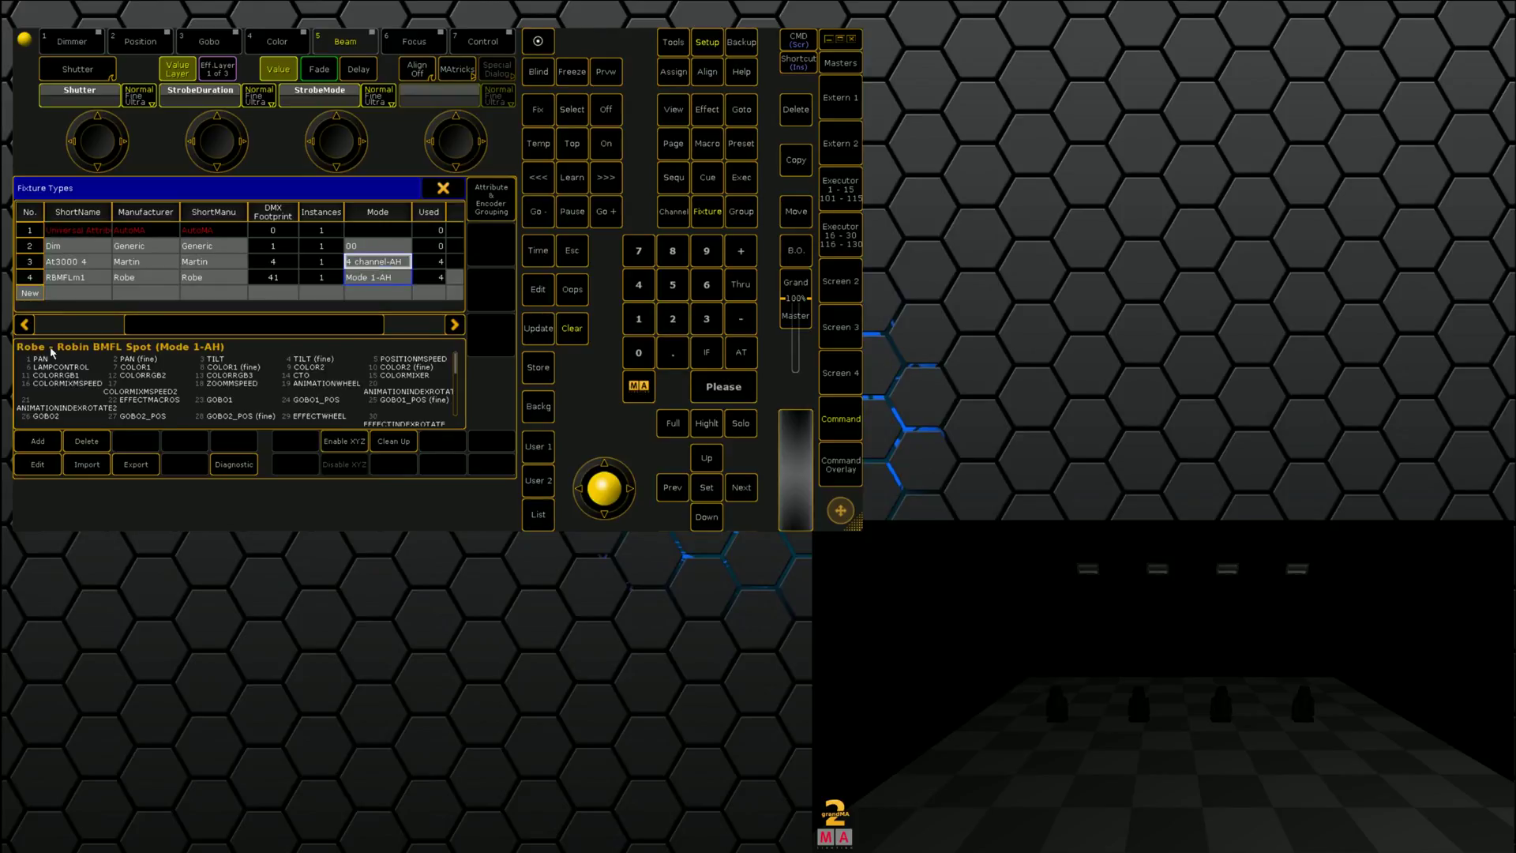
click(133, 466)
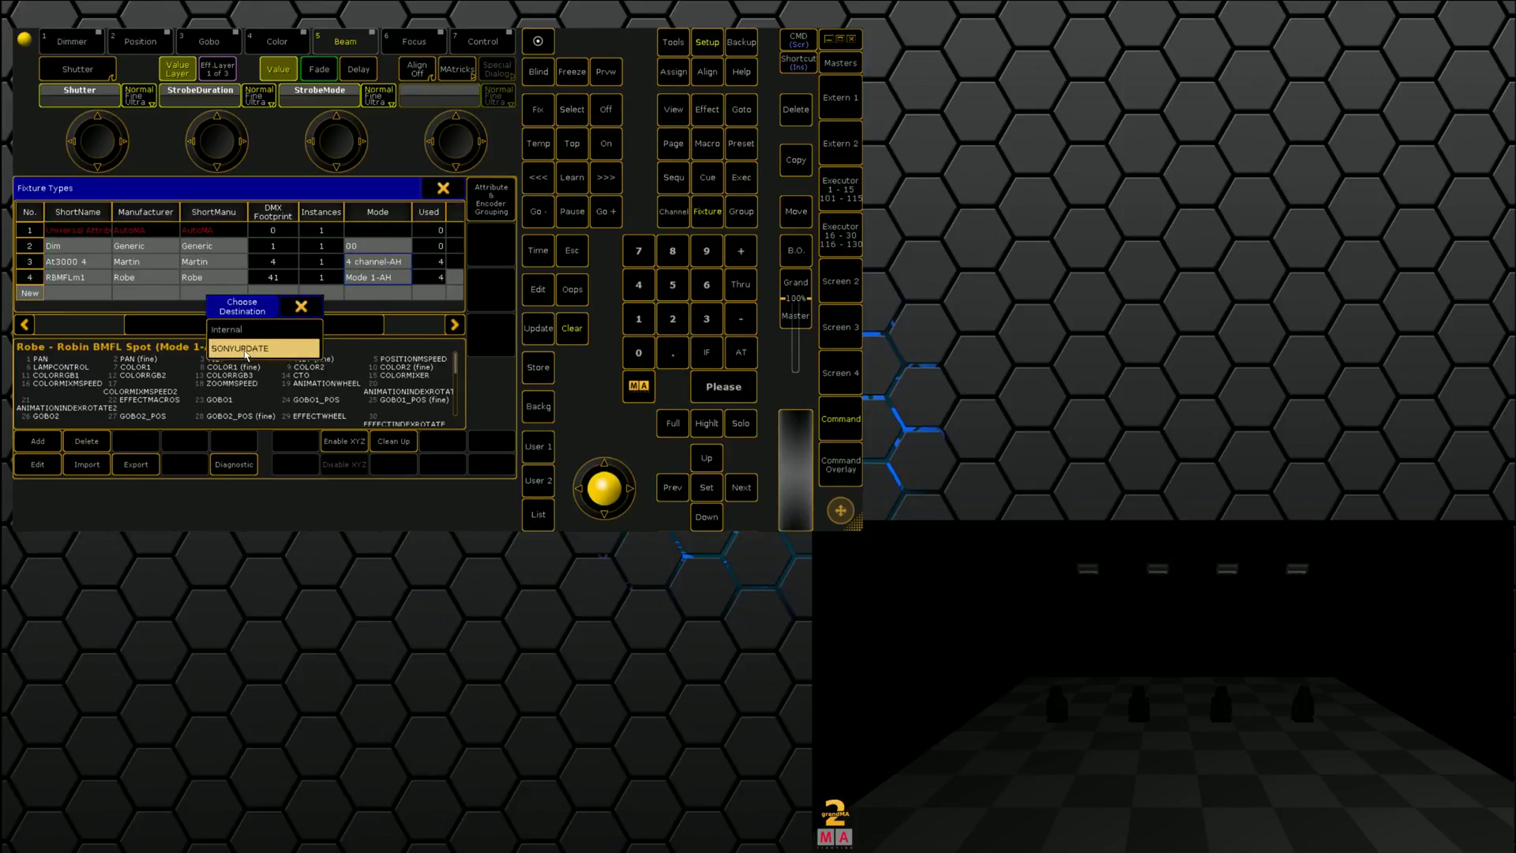
click(241, 349)
Confirm the export, save the current show, and load 'secondshow' with Check All.
click(210, 359)
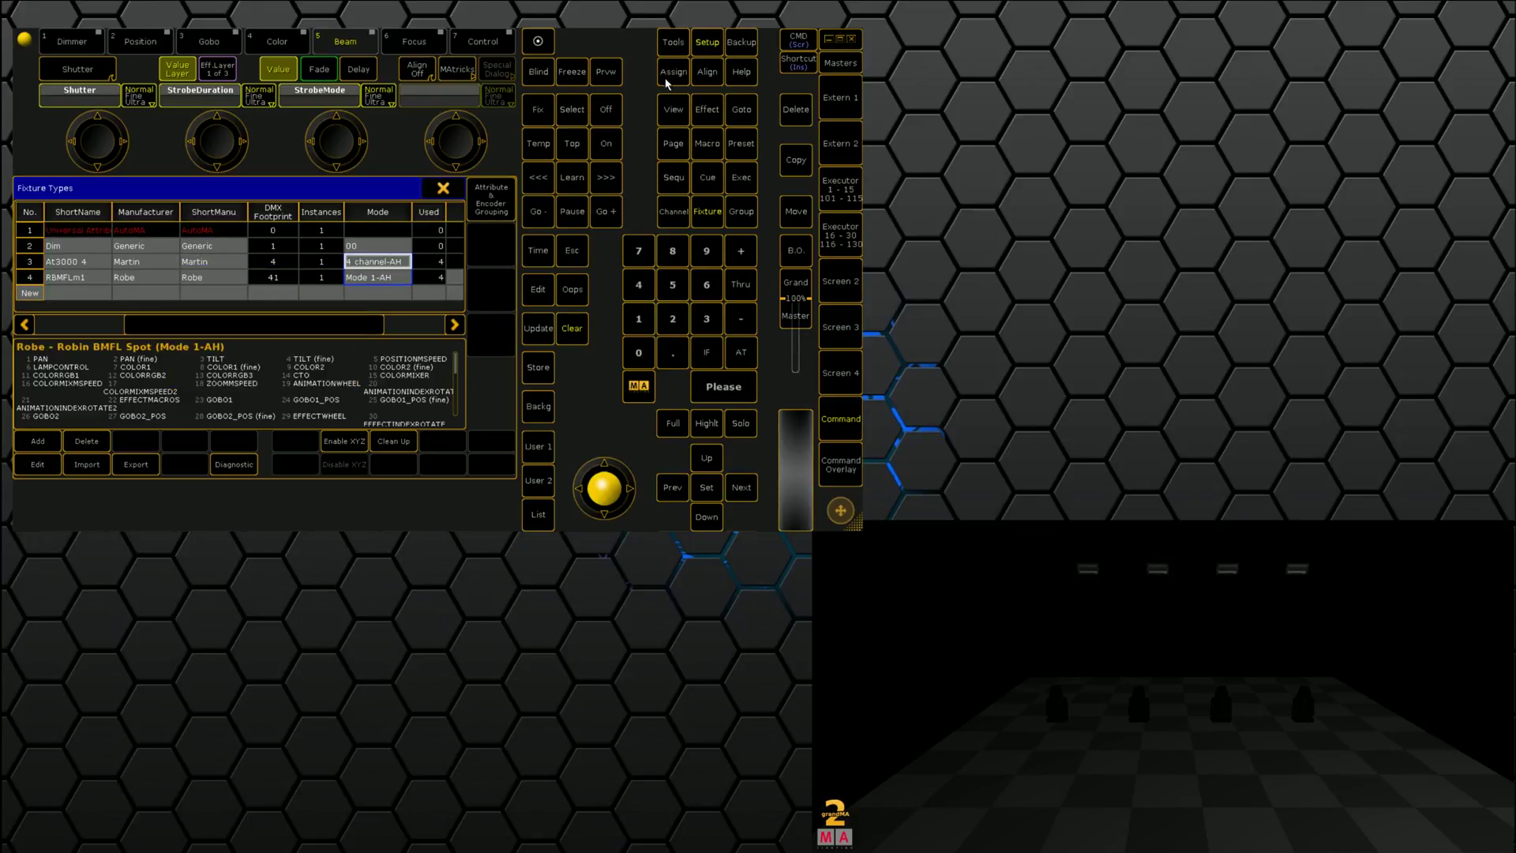
click(740, 49)
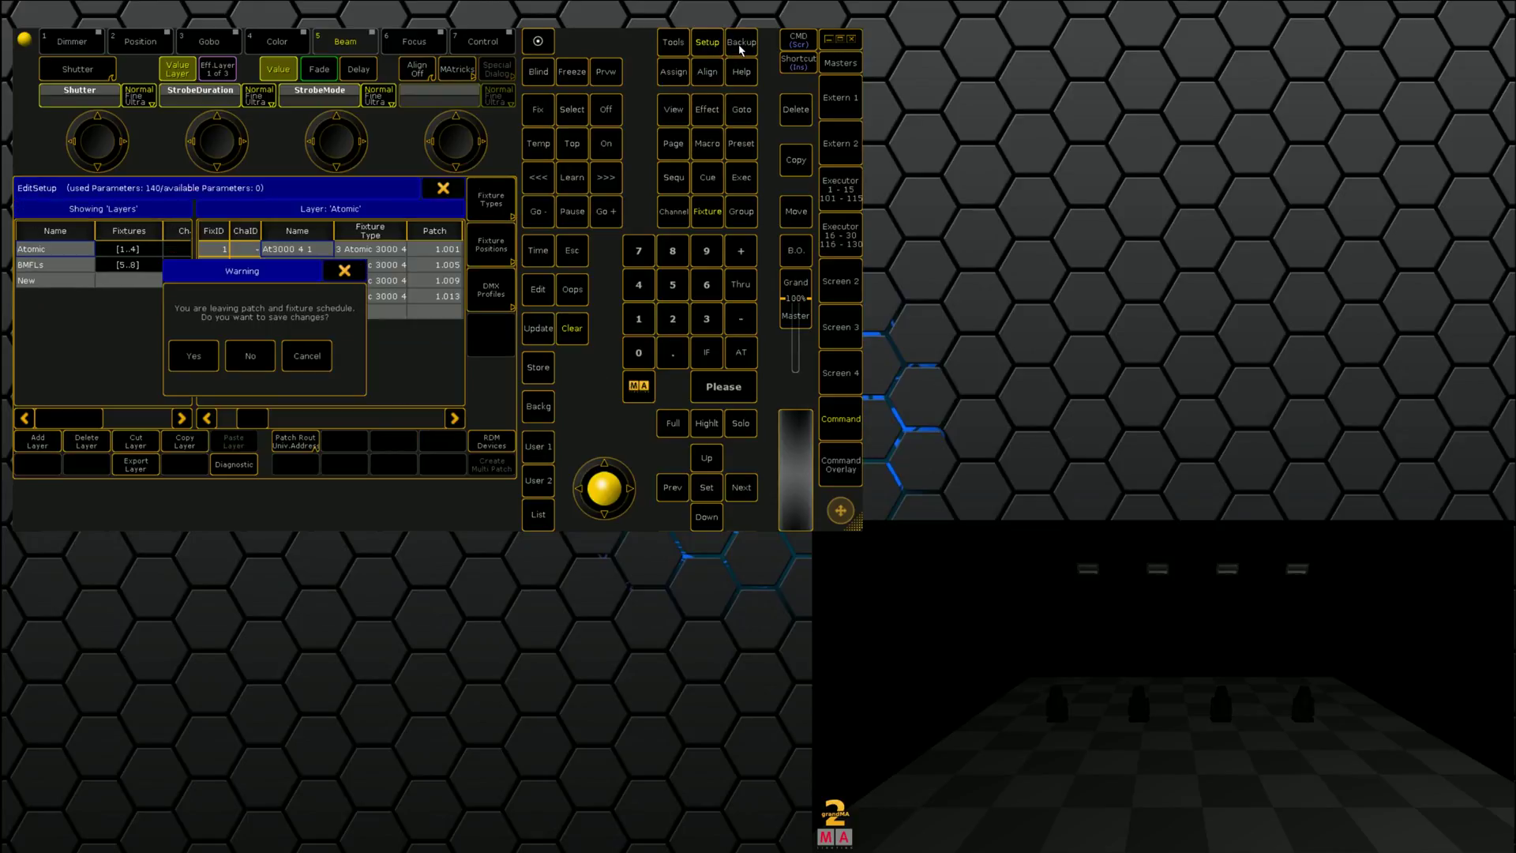
click(207, 359)
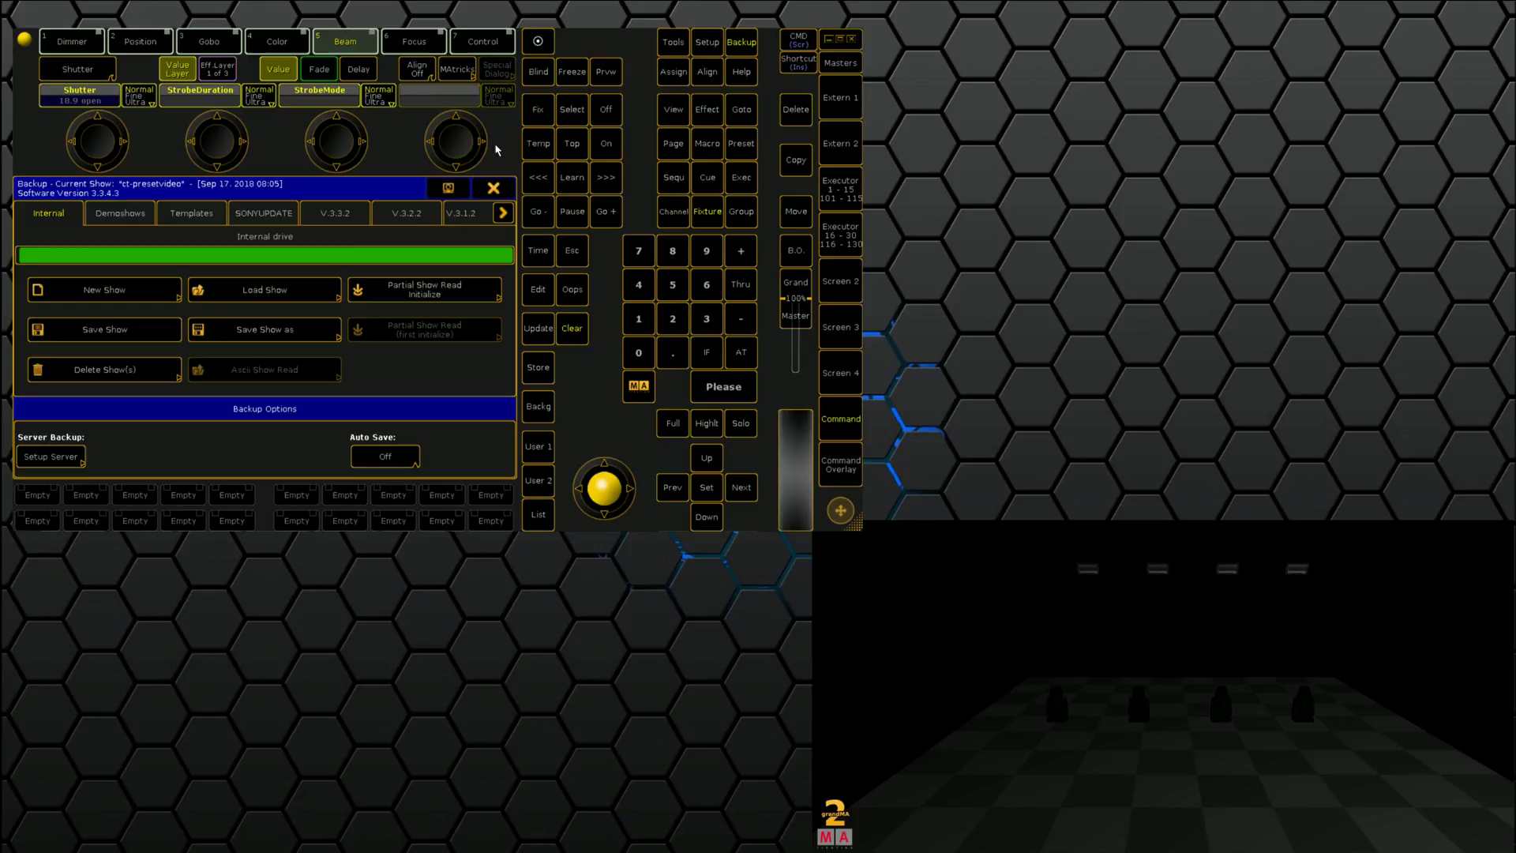
click(219, 305)
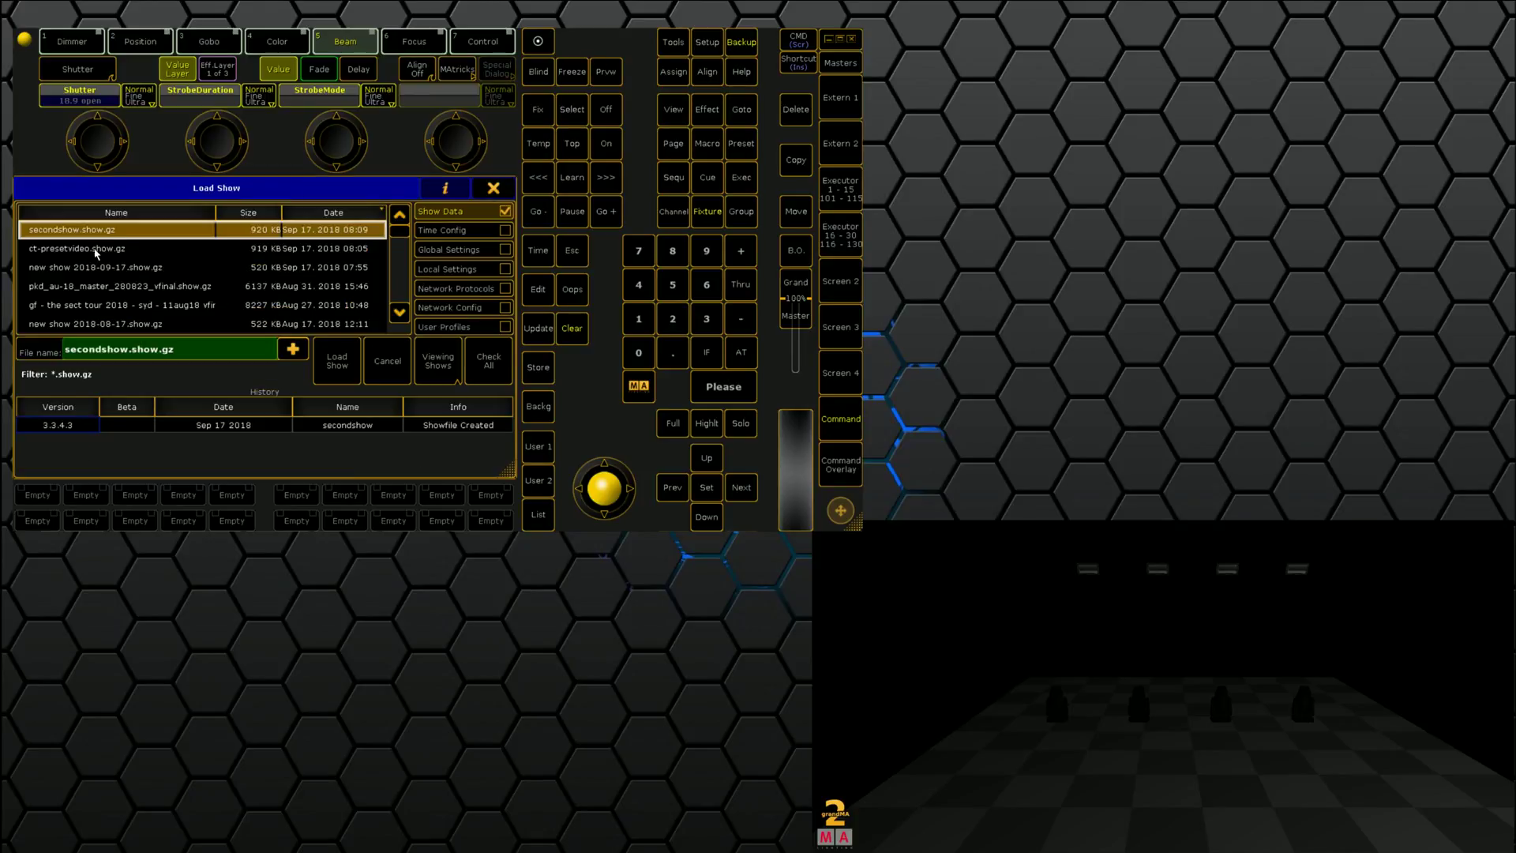
click(495, 375)
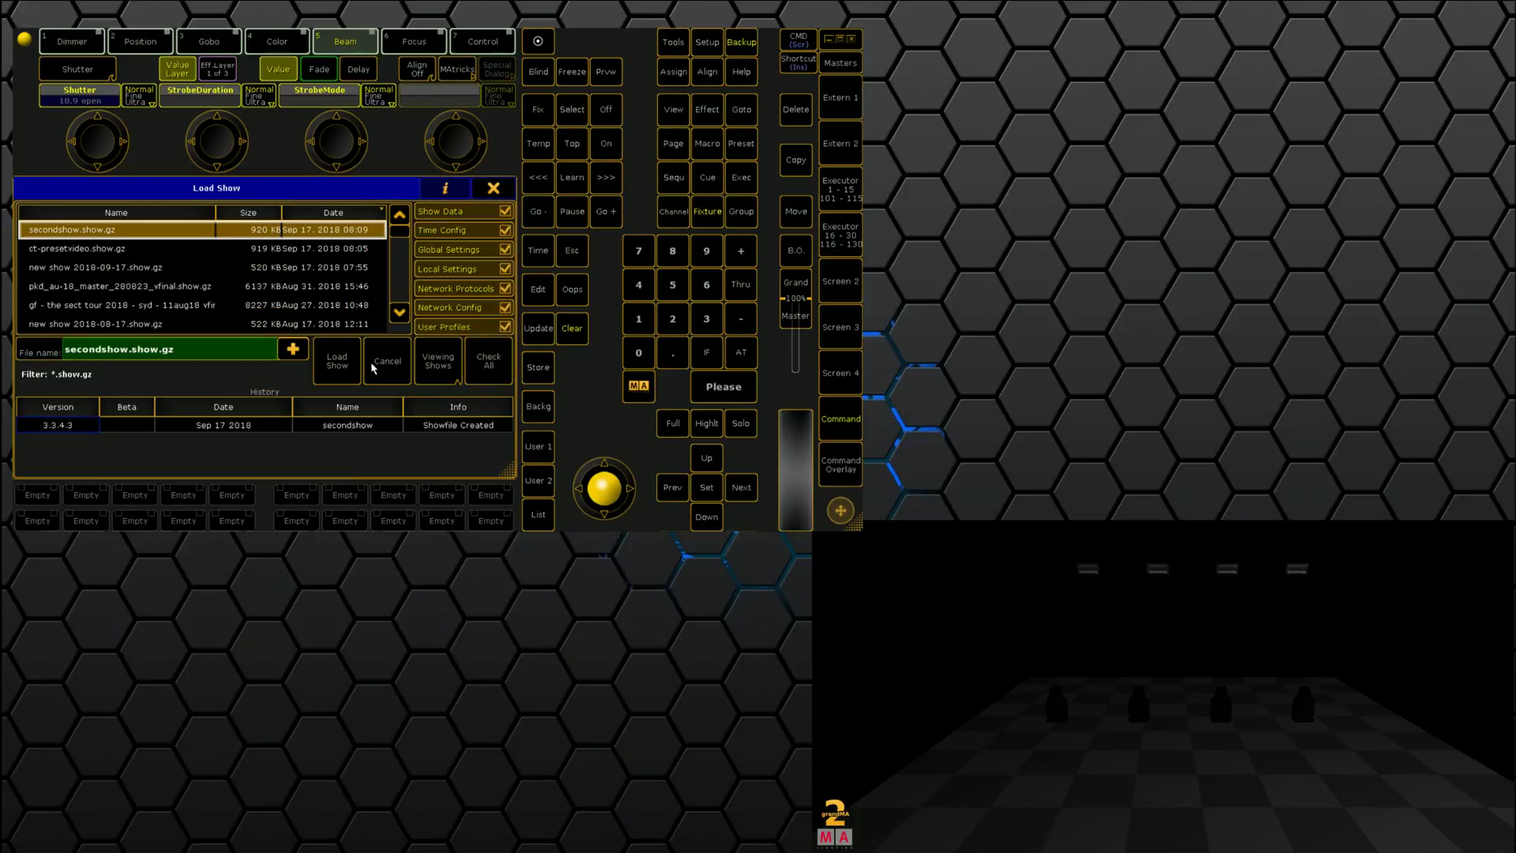
click(342, 375)
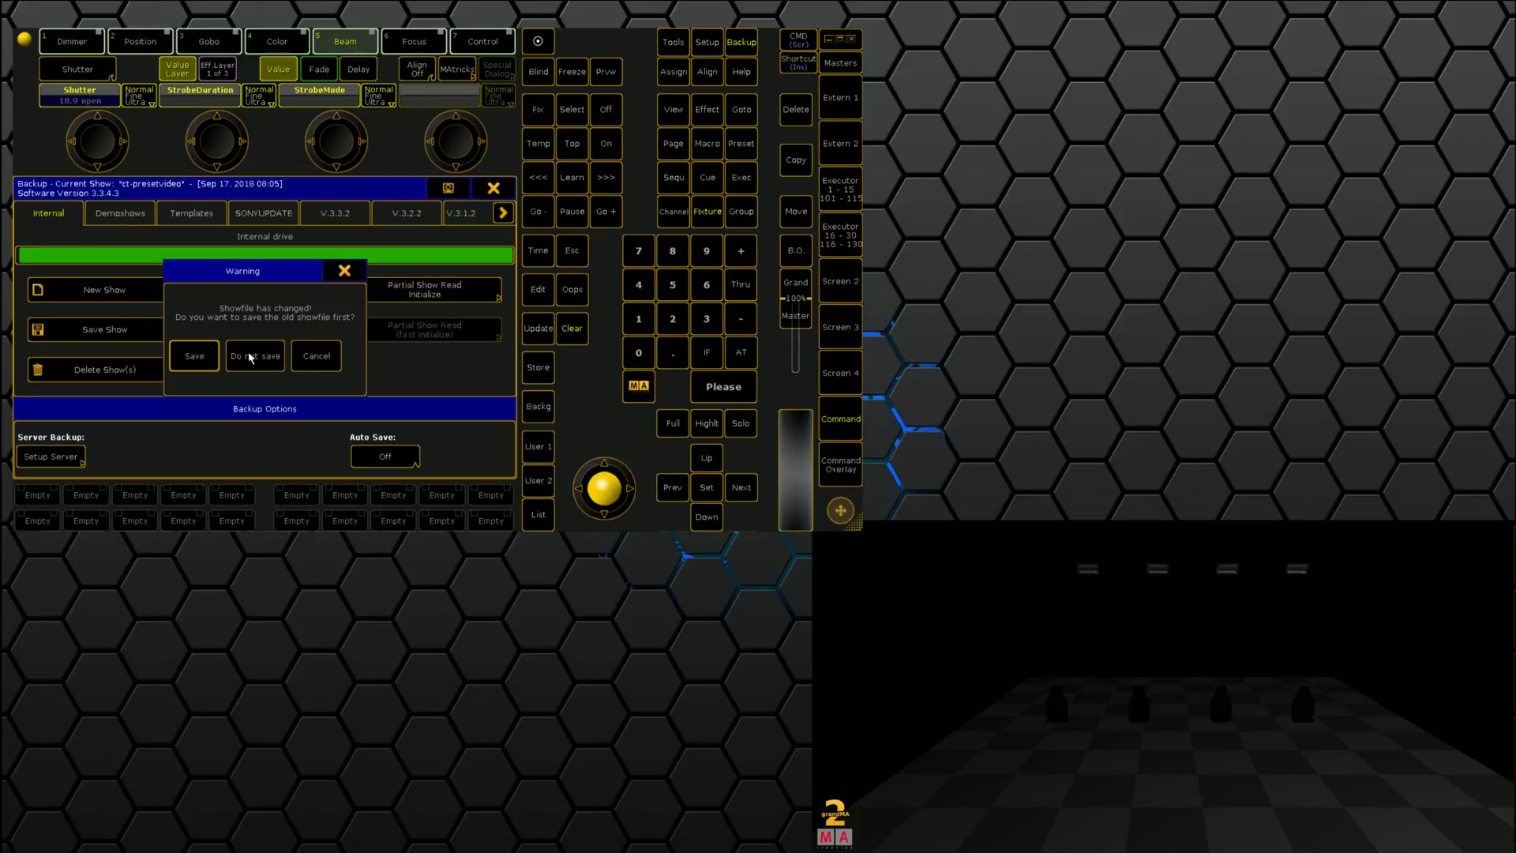
click(209, 357)
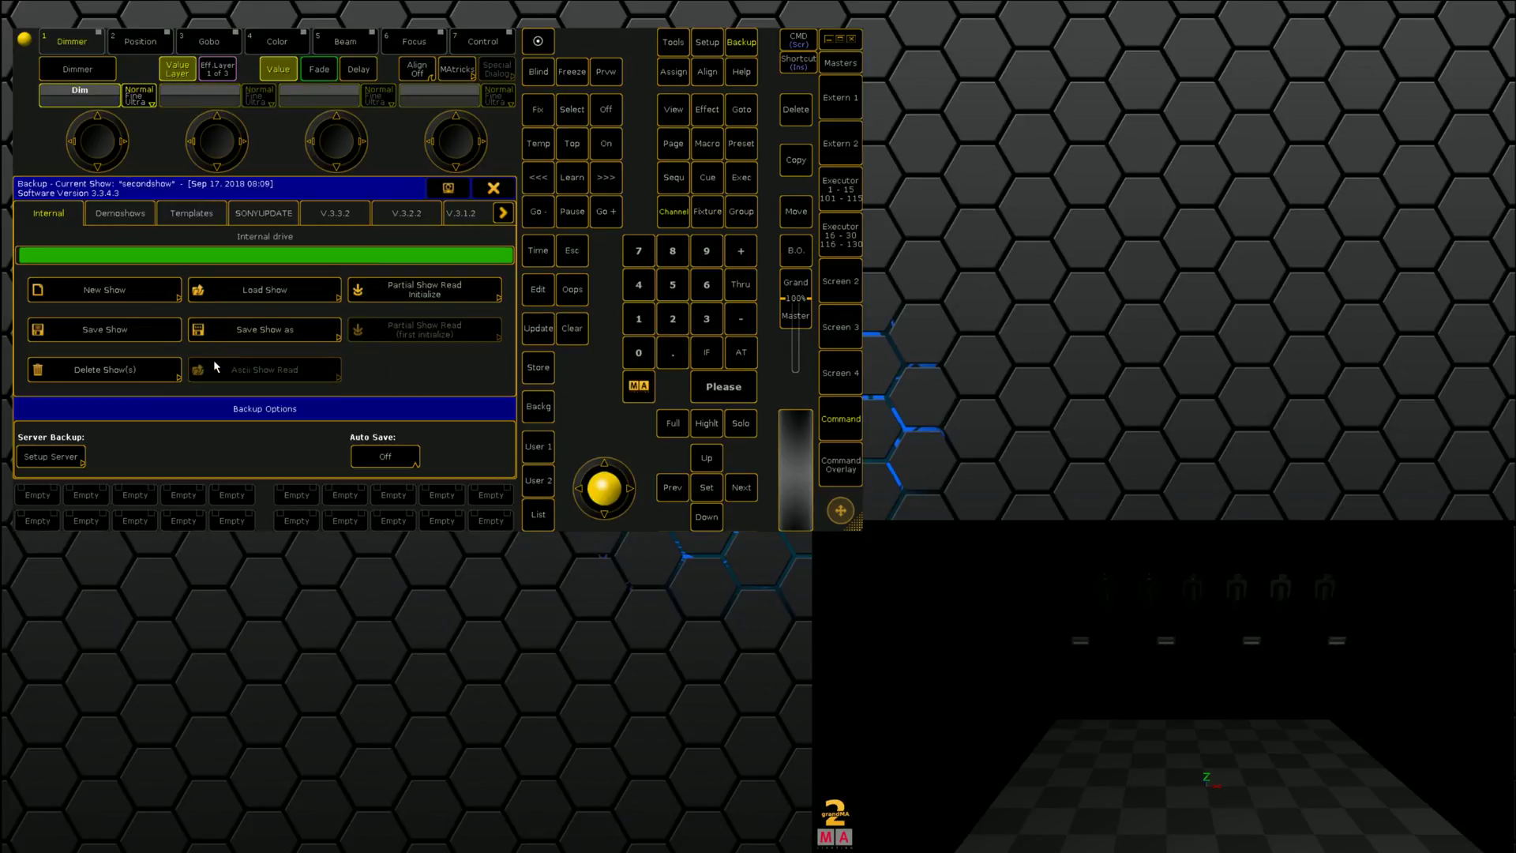
click(504, 193)
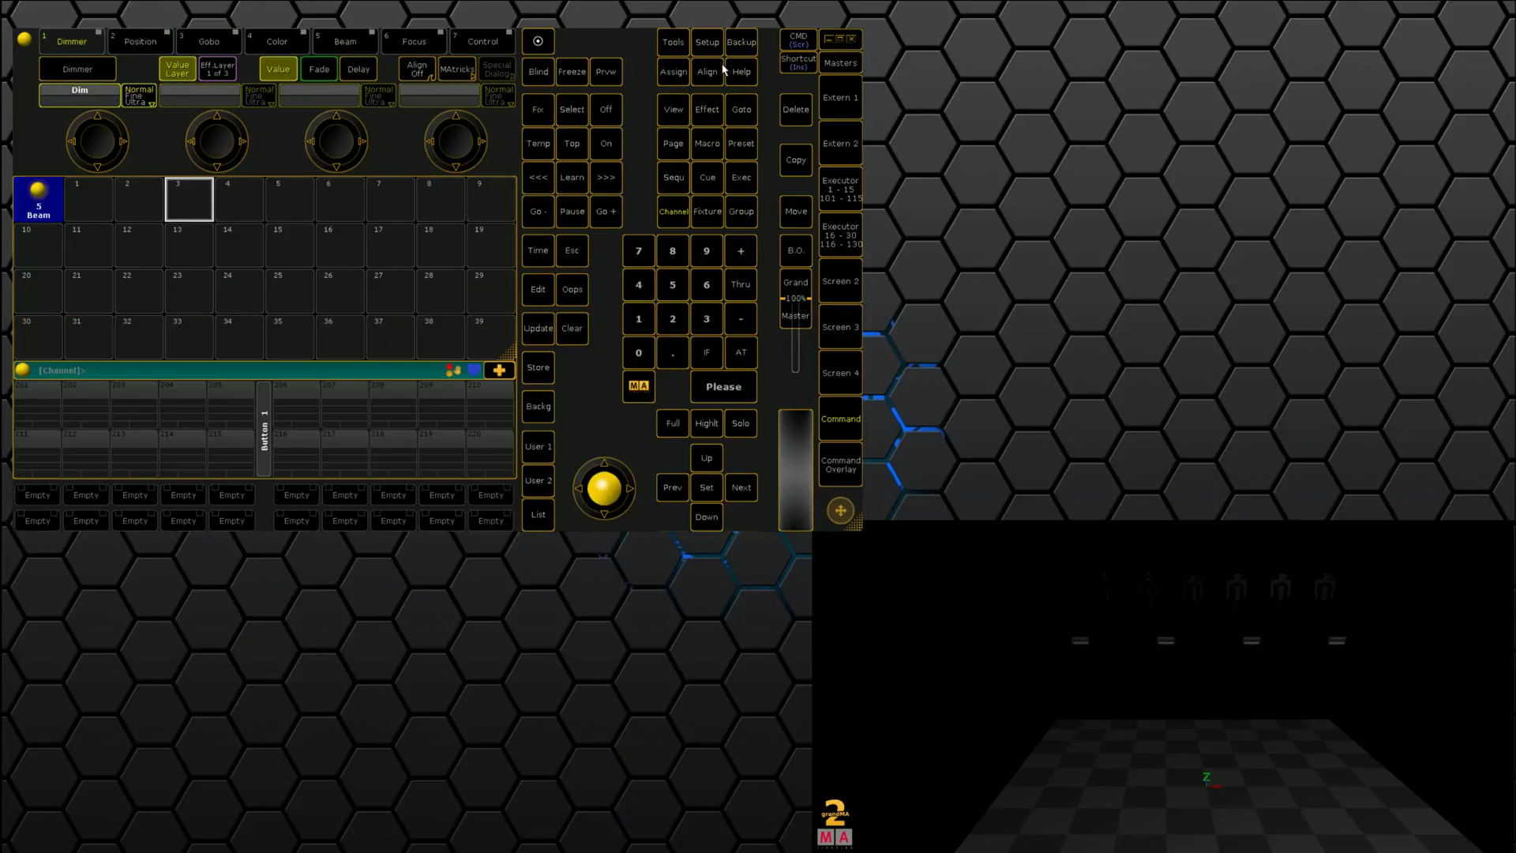
Check secondshow's patched Atomics fixtures in the Patch & Fixture Schedule.
click(707, 42)
click(89, 249)
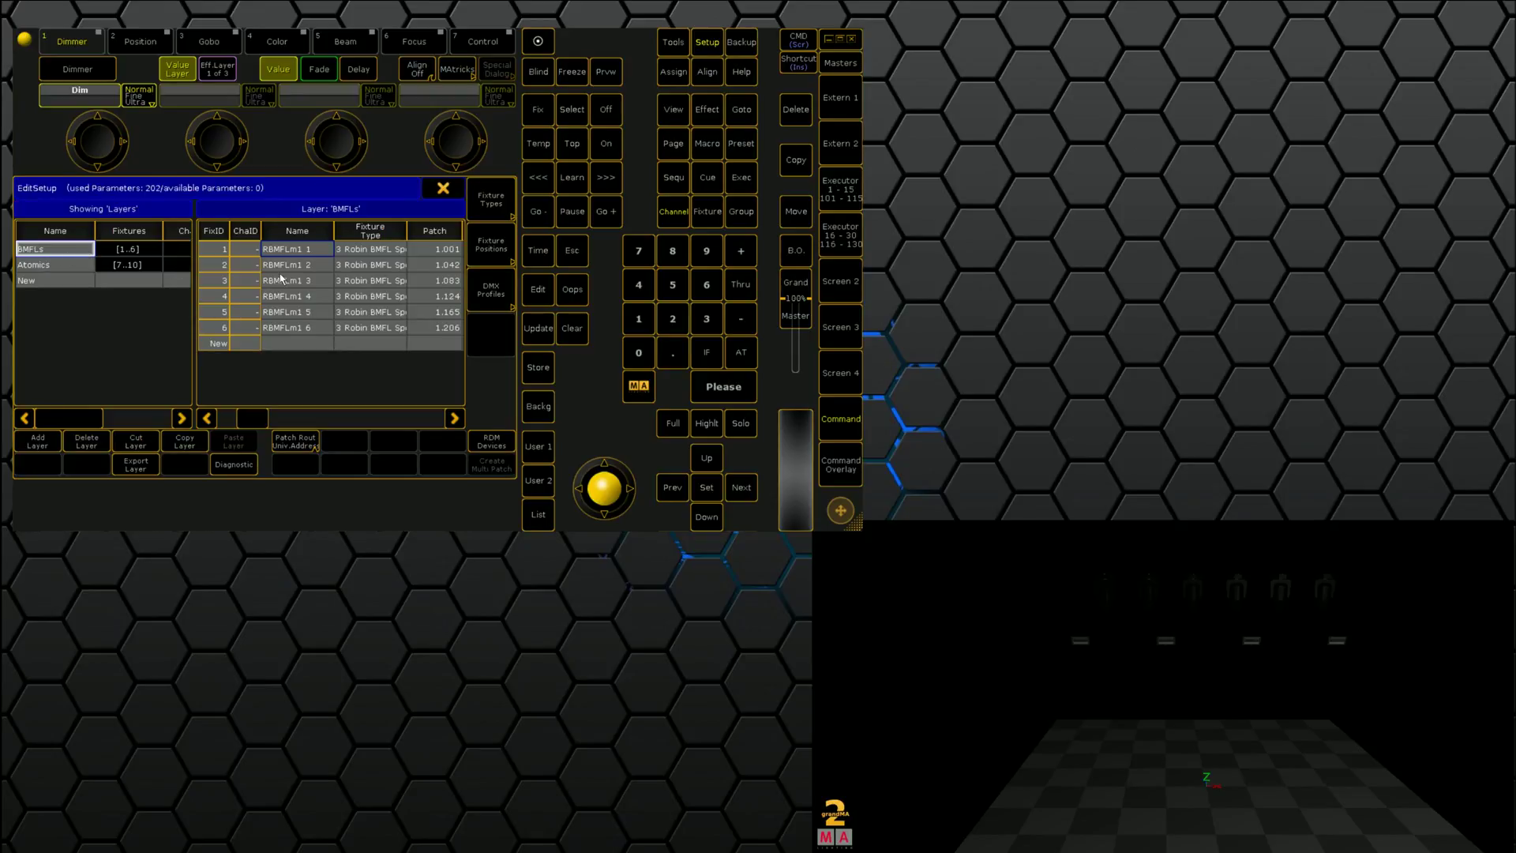
click(55, 265)
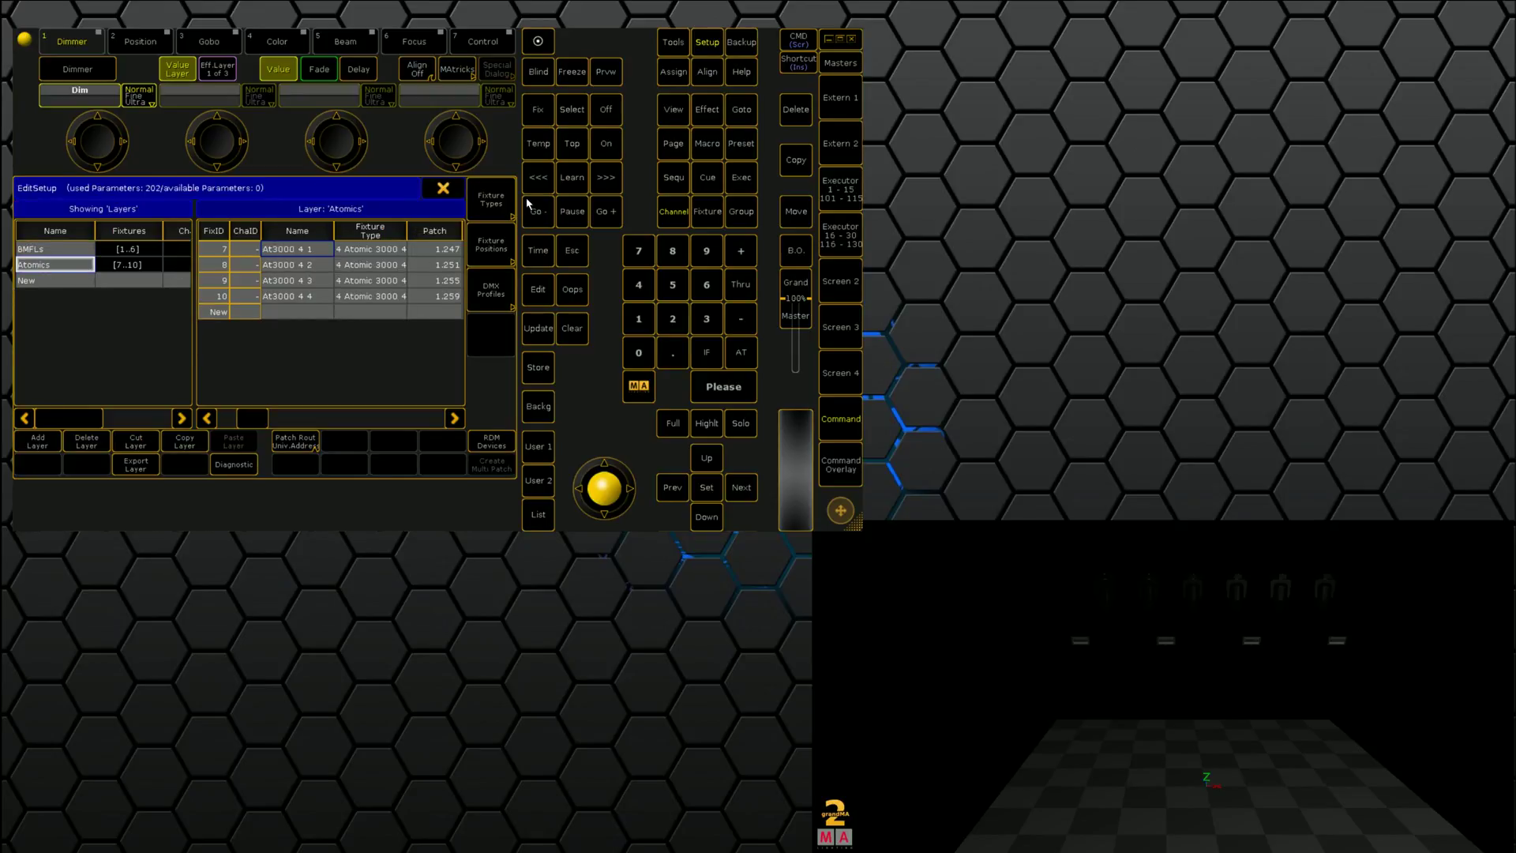
click(443, 188)
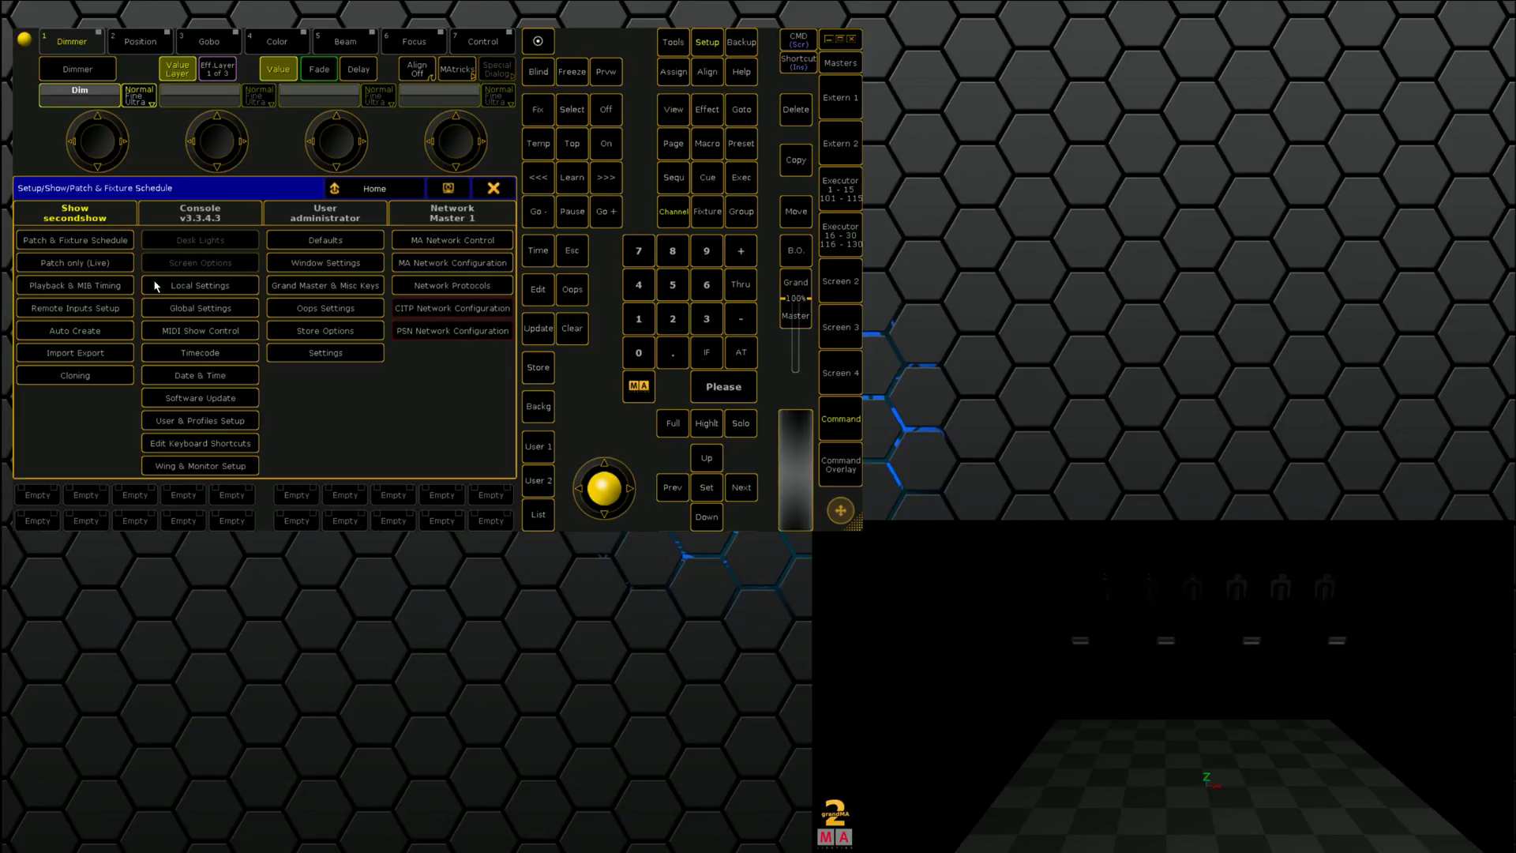
click(80, 337)
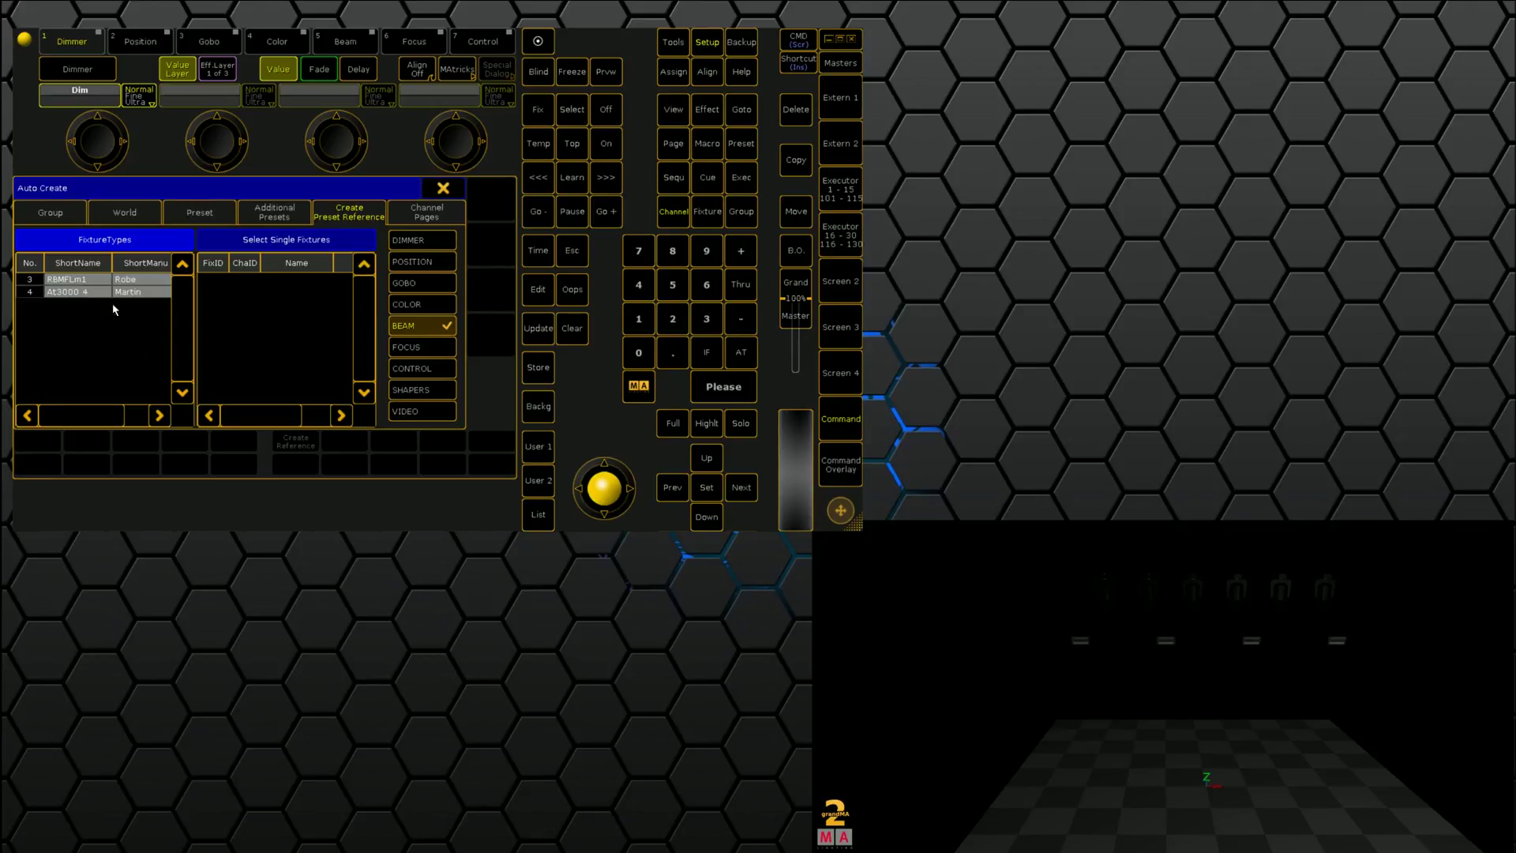
Auto-create six global Beam presets from reference for the RBMFLm1 and At3000 4 types.
click(199, 219)
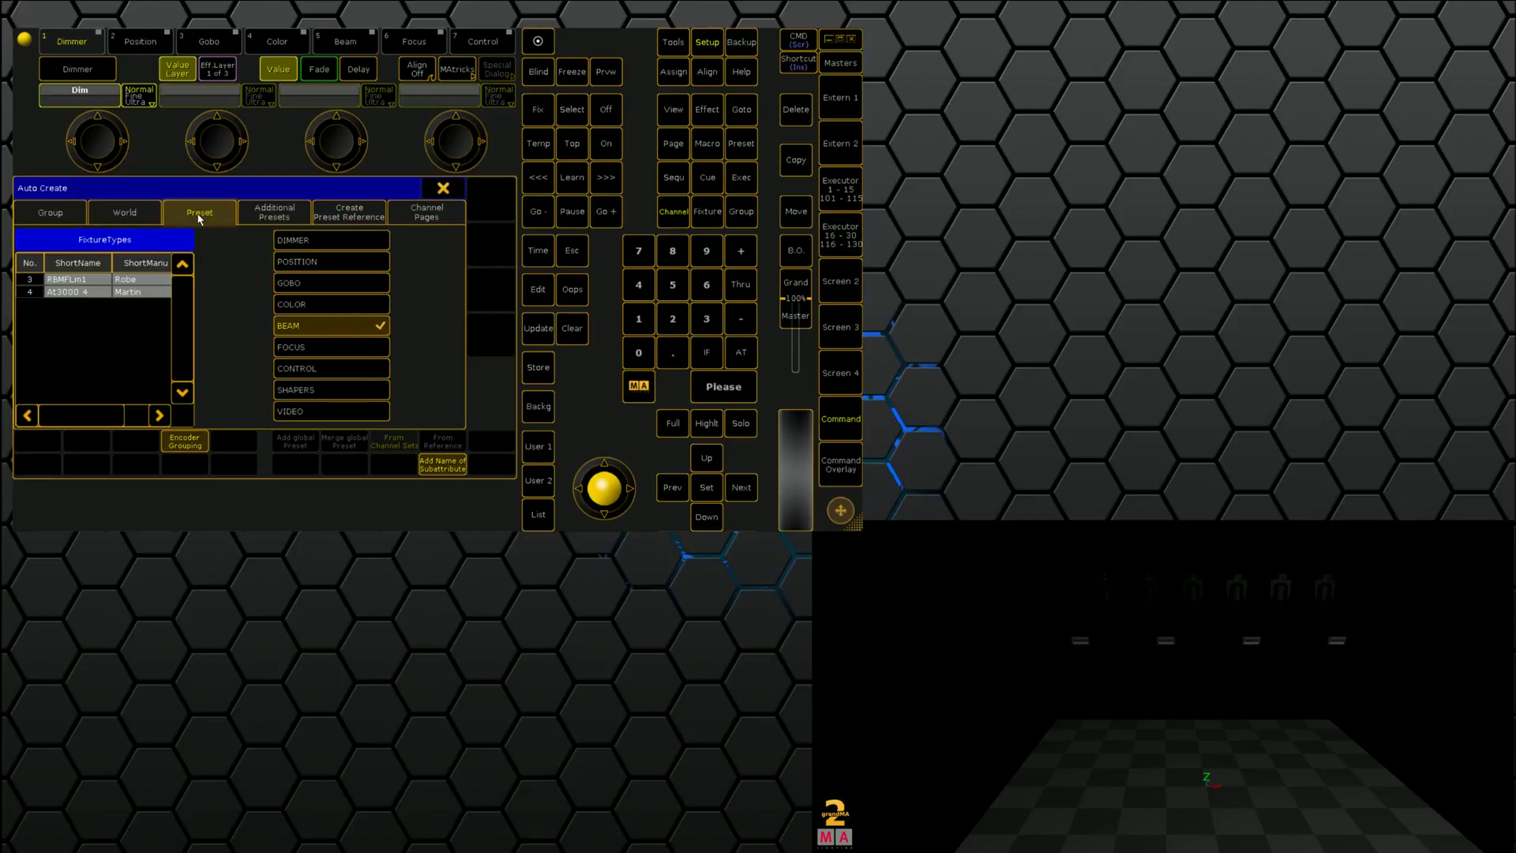
click(93, 280)
click(72, 291)
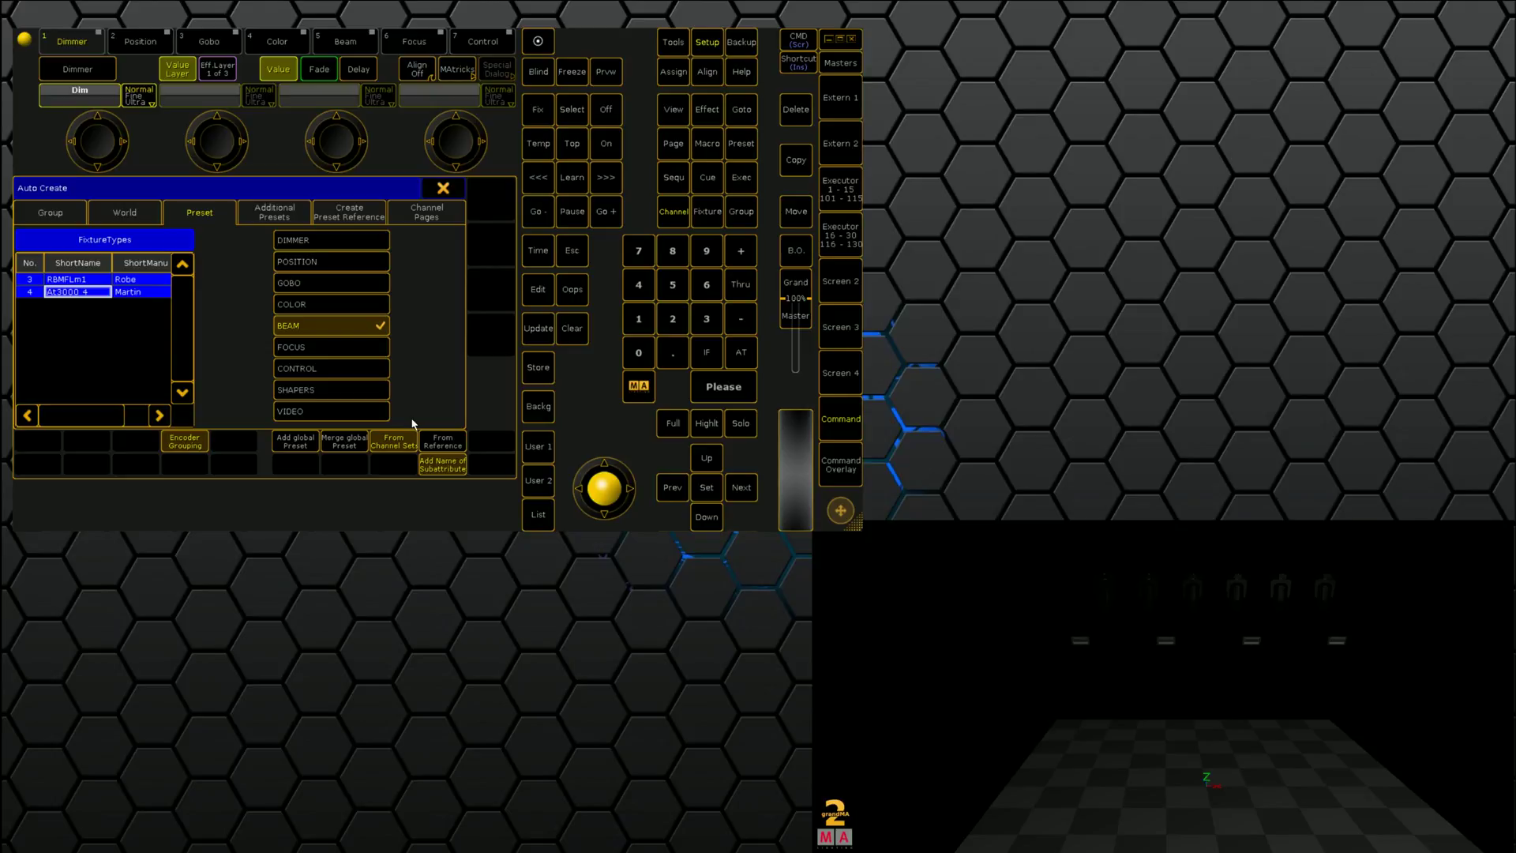
click(450, 449)
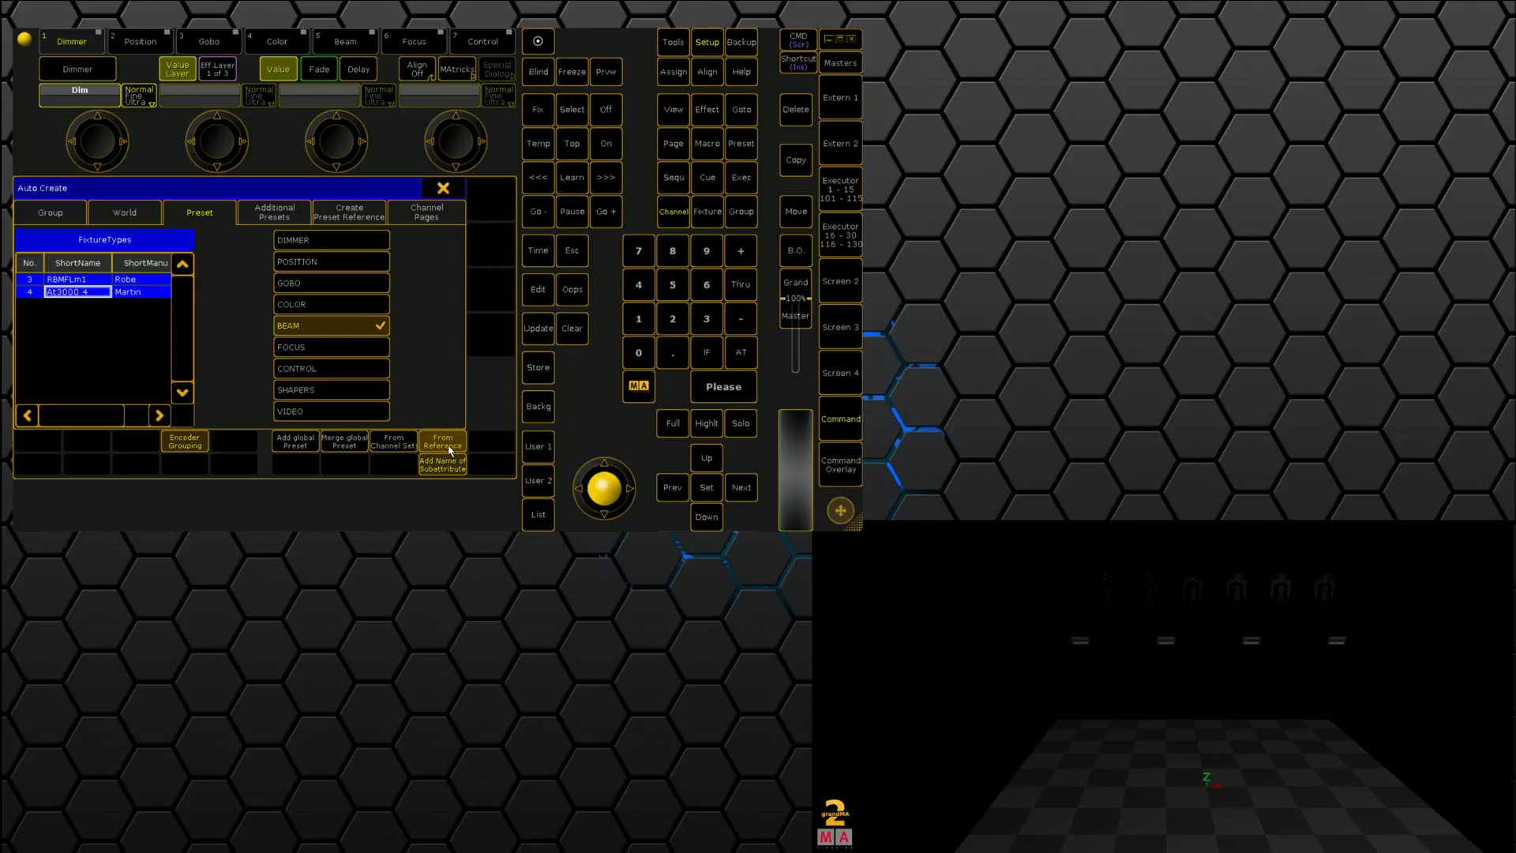
click(348, 449)
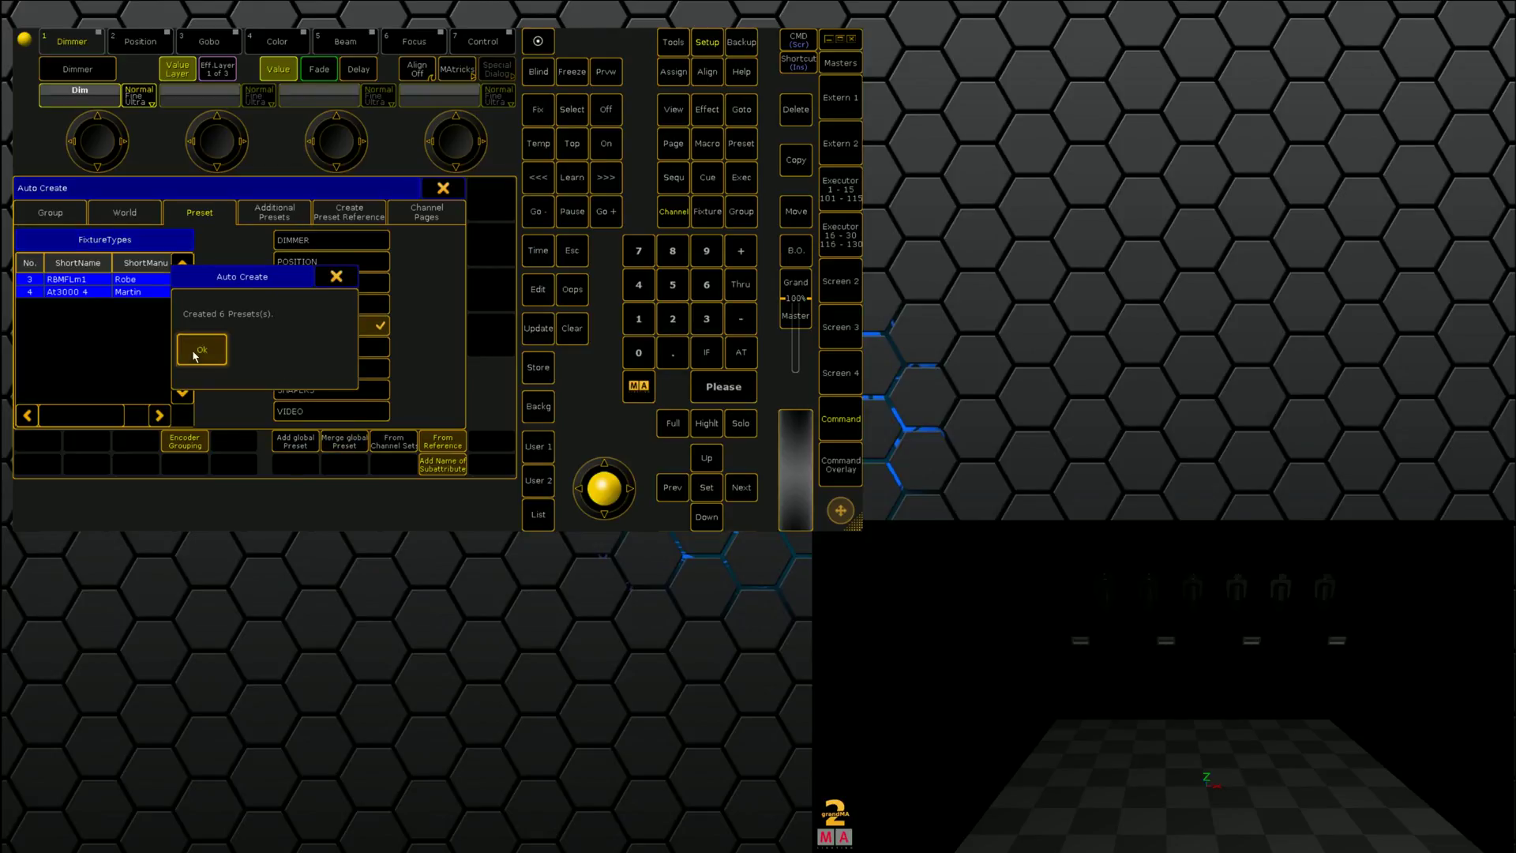
click(201, 349)
click(446, 189)
click(494, 188)
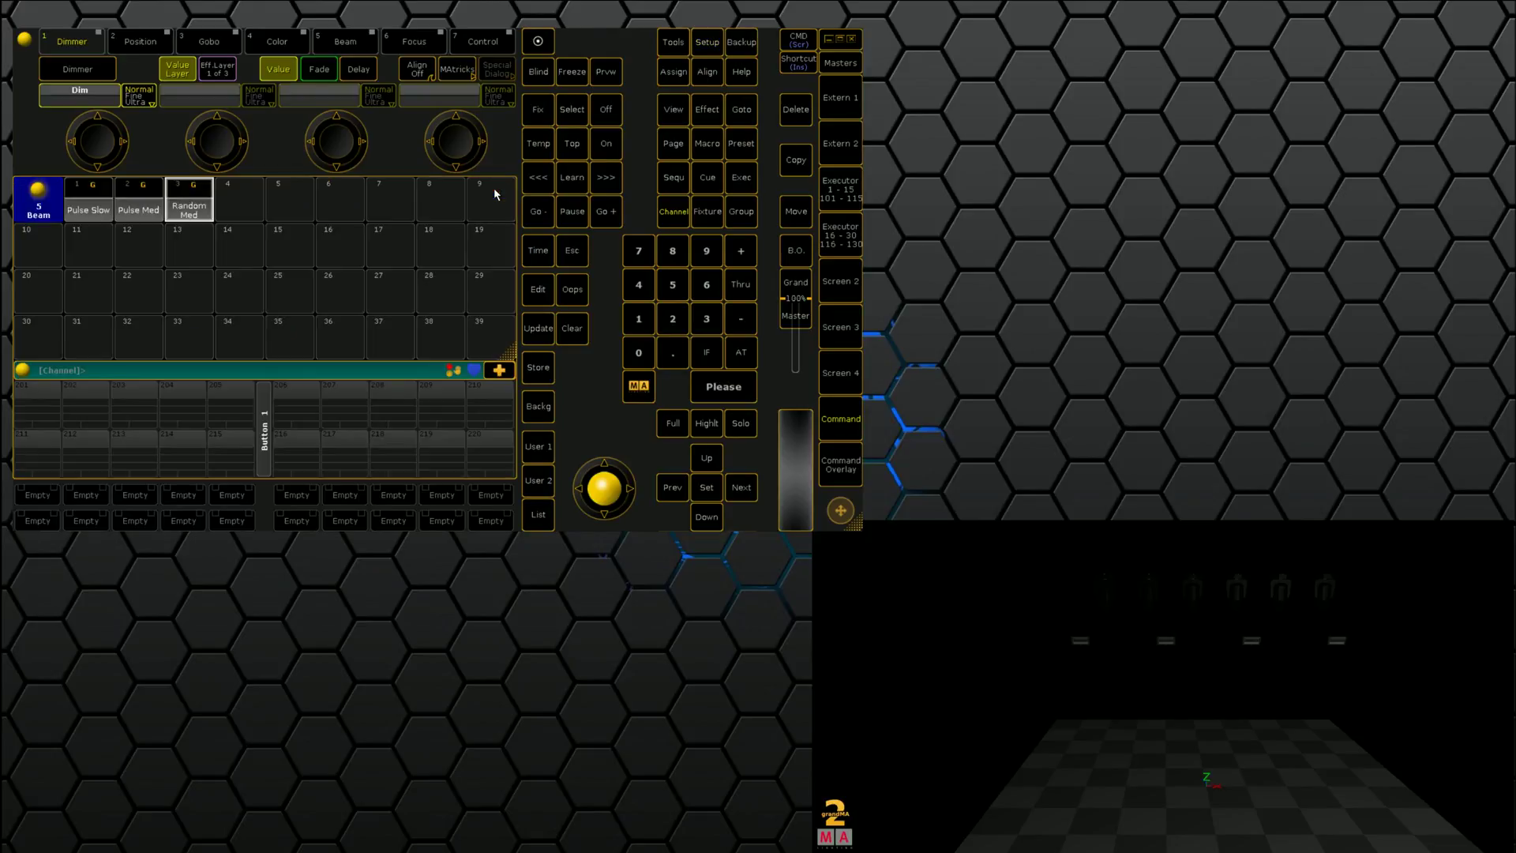
Apply Pulse Slow at full intensity, then switch to Pulse Med and Random Med.
click(105, 213)
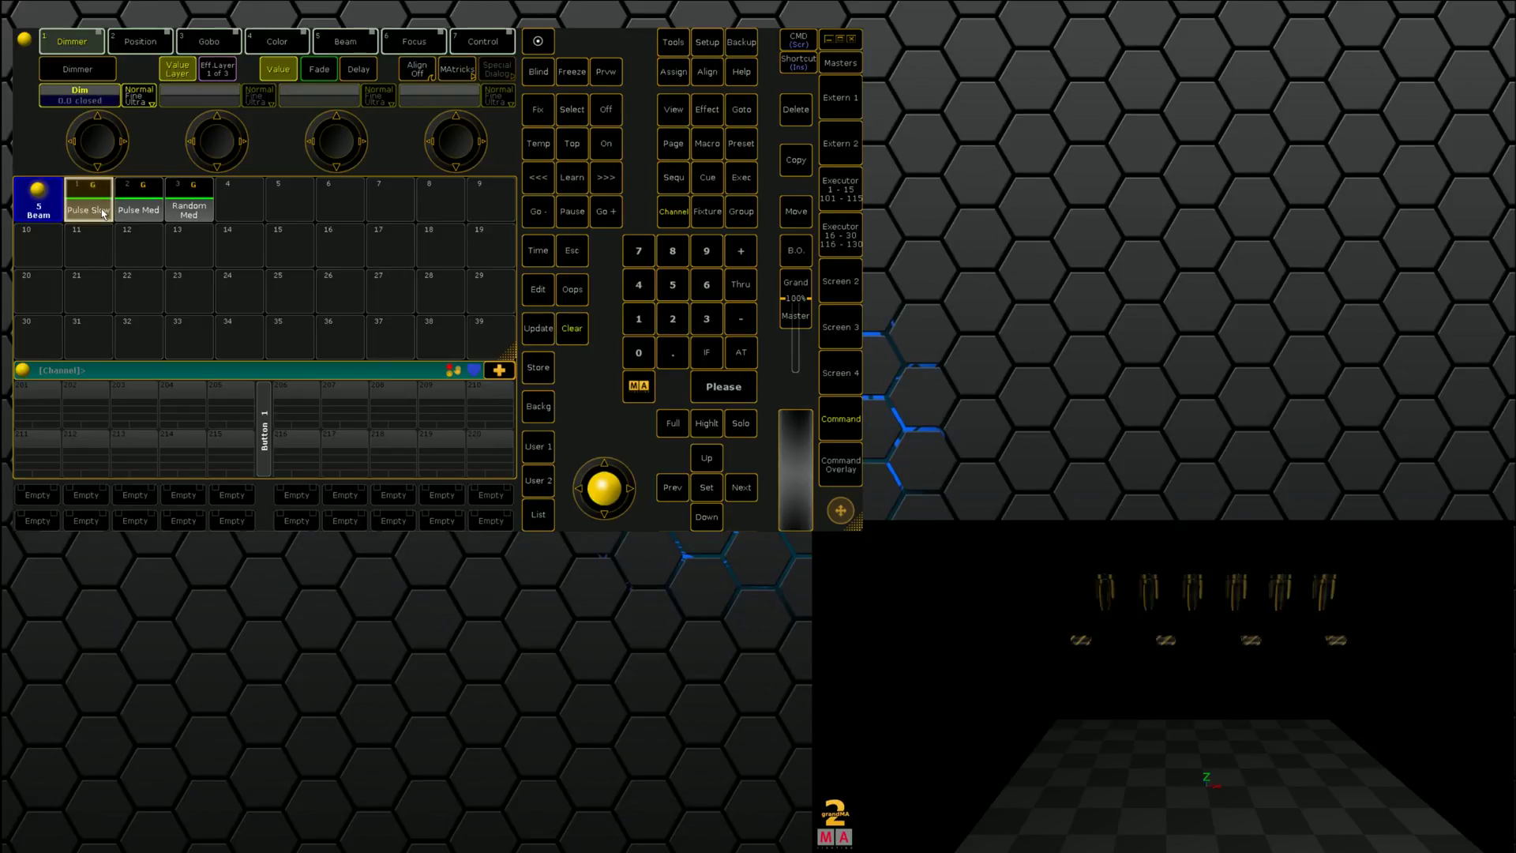
click(740, 352)
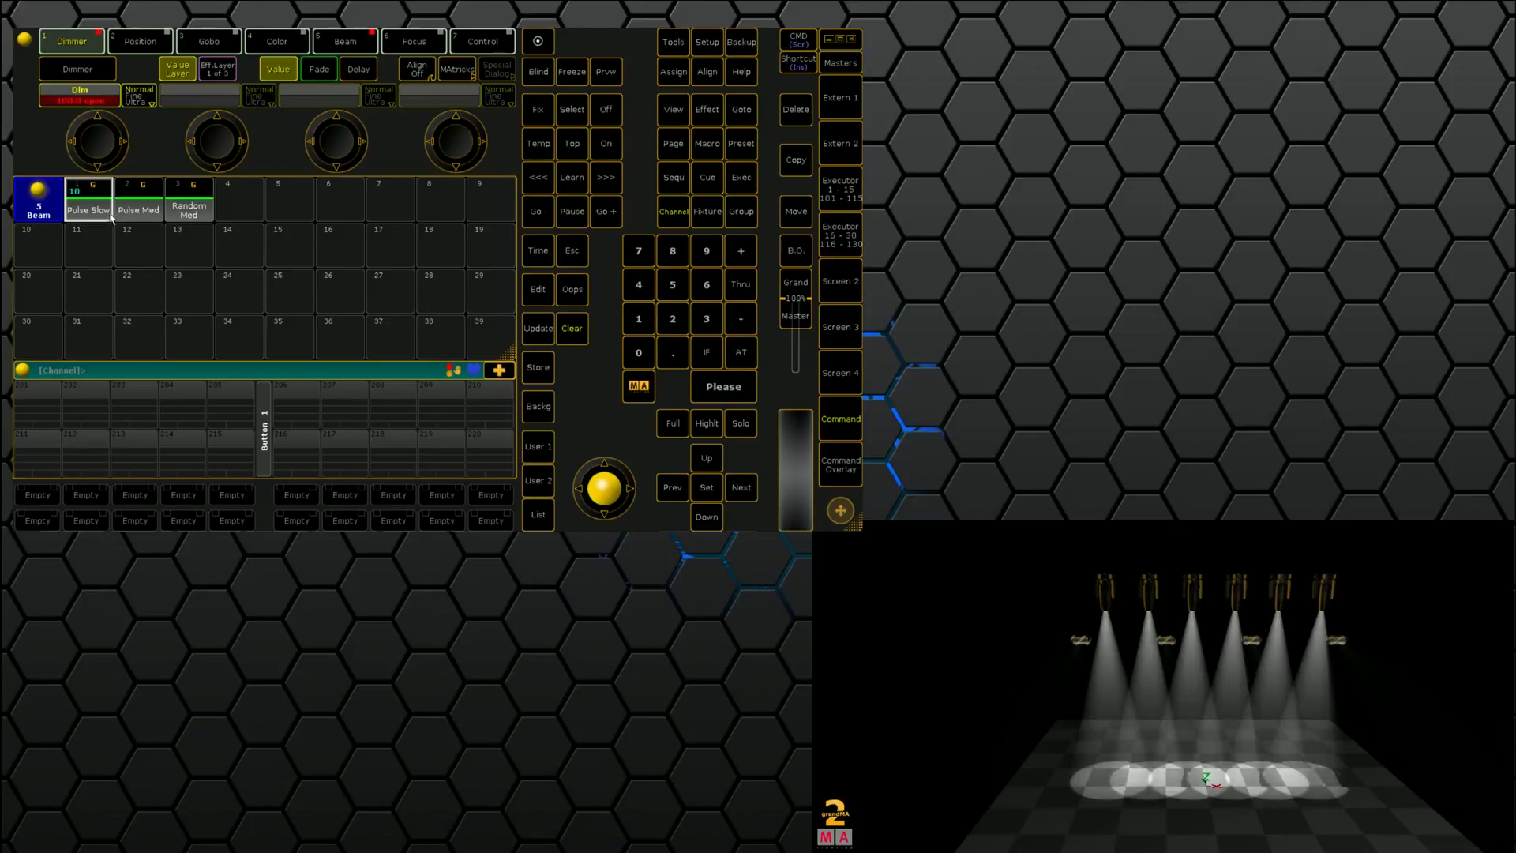
click(141, 208)
click(186, 218)
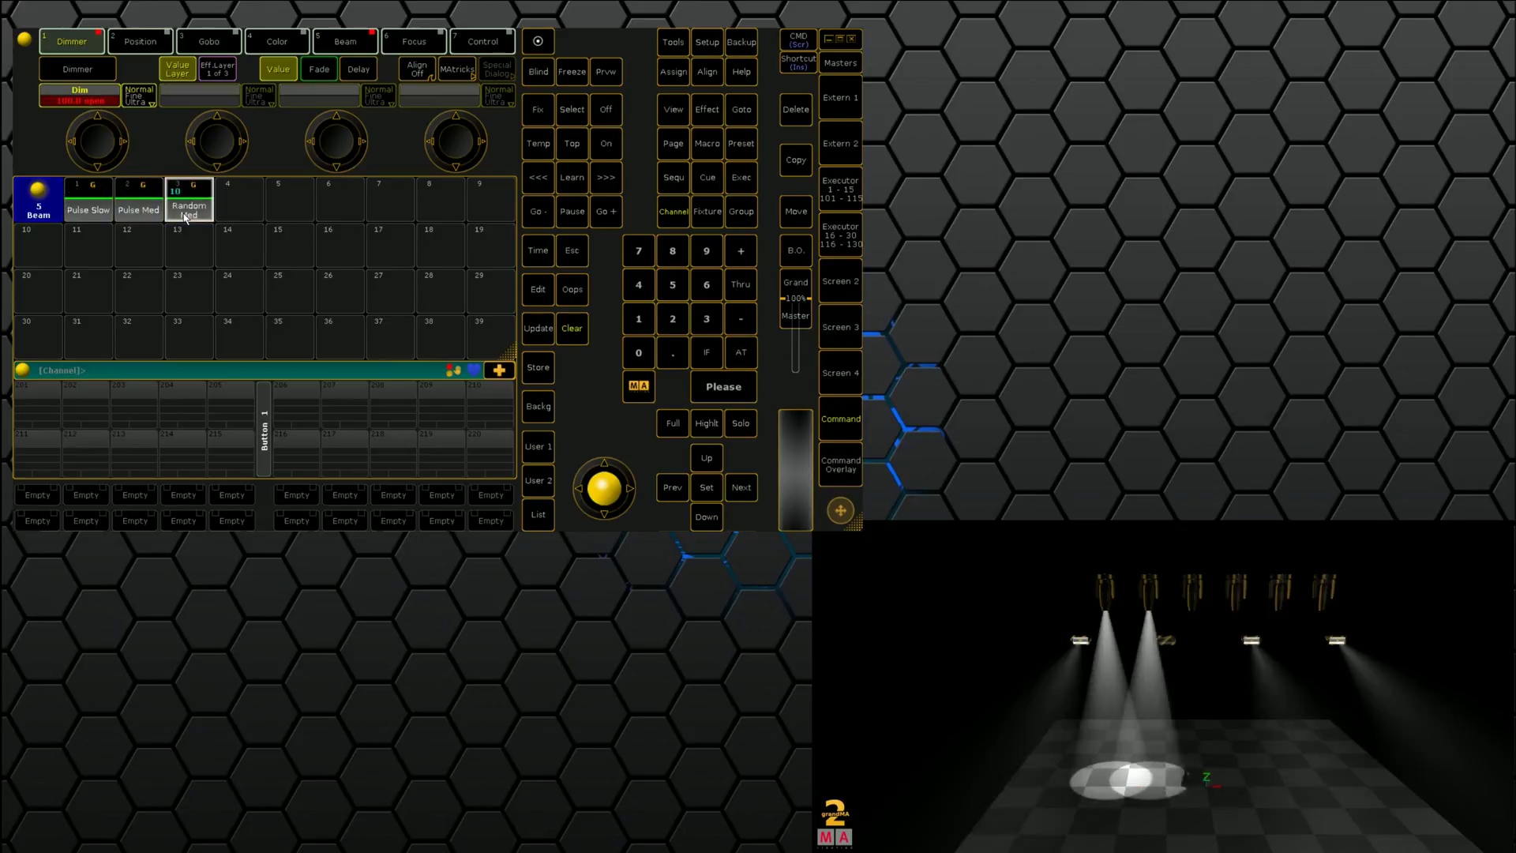